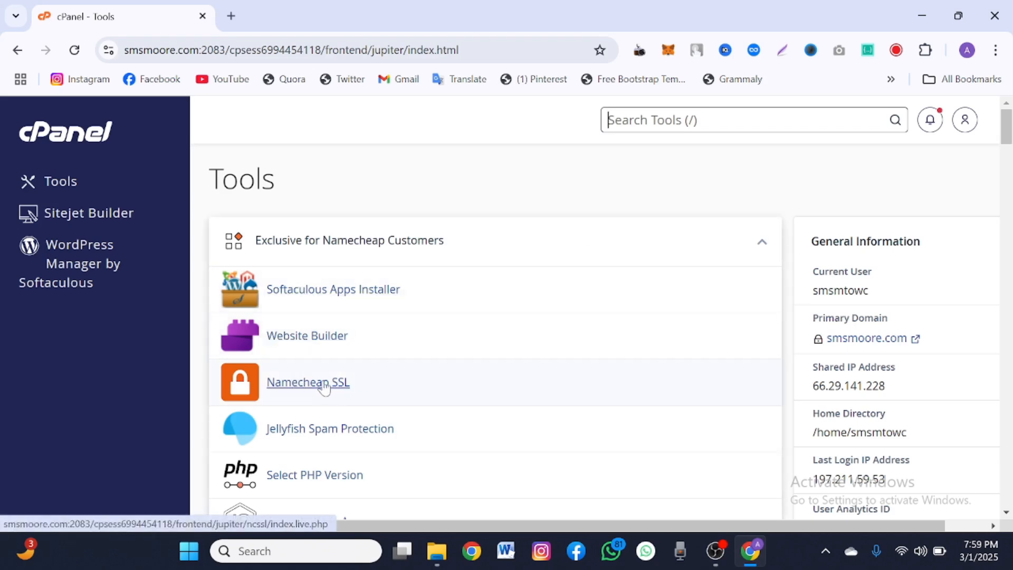
- Browse the cPanel tools page to find the Softaculous Apps Installer section
key(/)
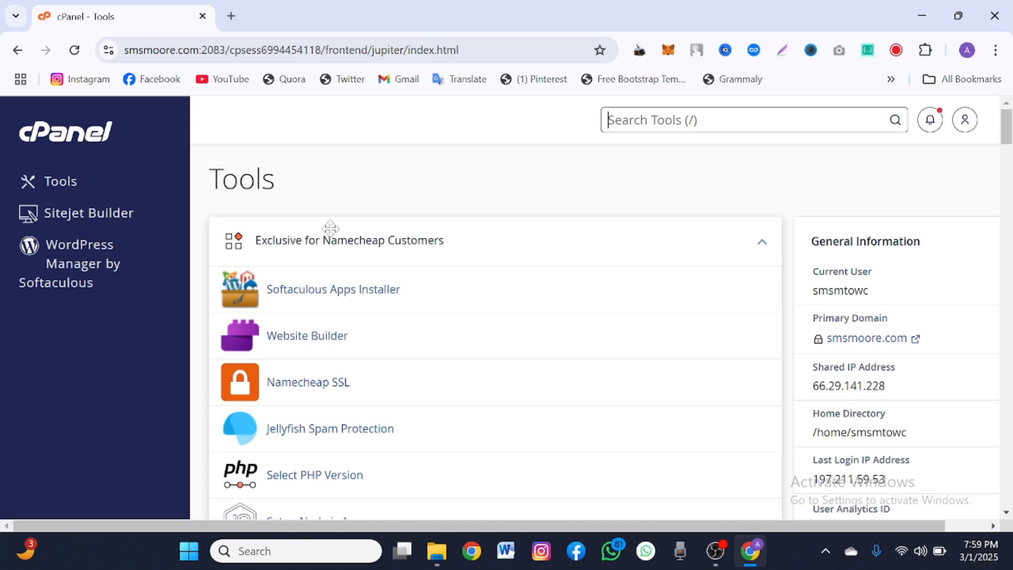
scroll(330, 228, down, 15)
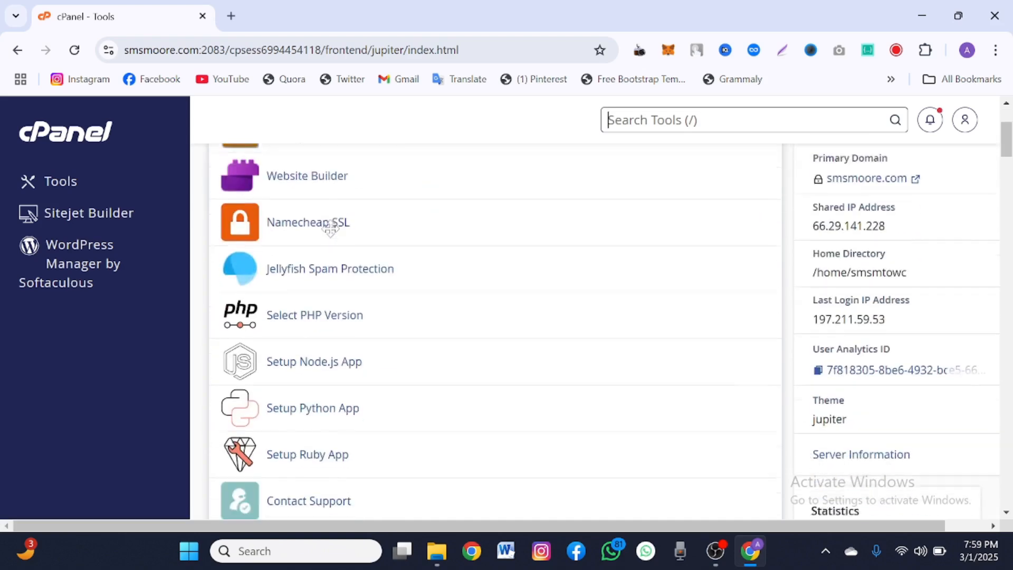
scroll(331, 236, down, 5)
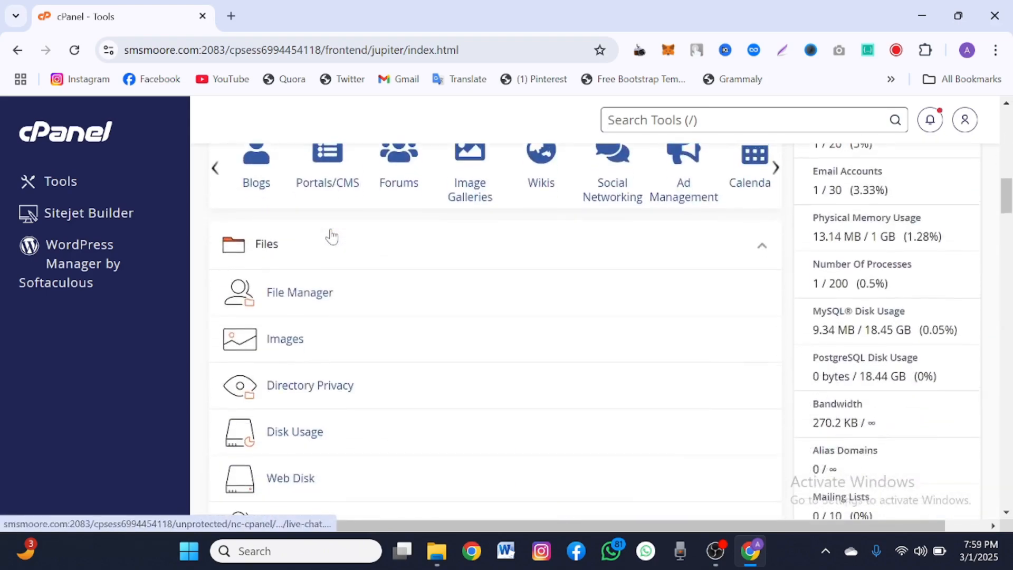
scroll(330, 228, down, 15)
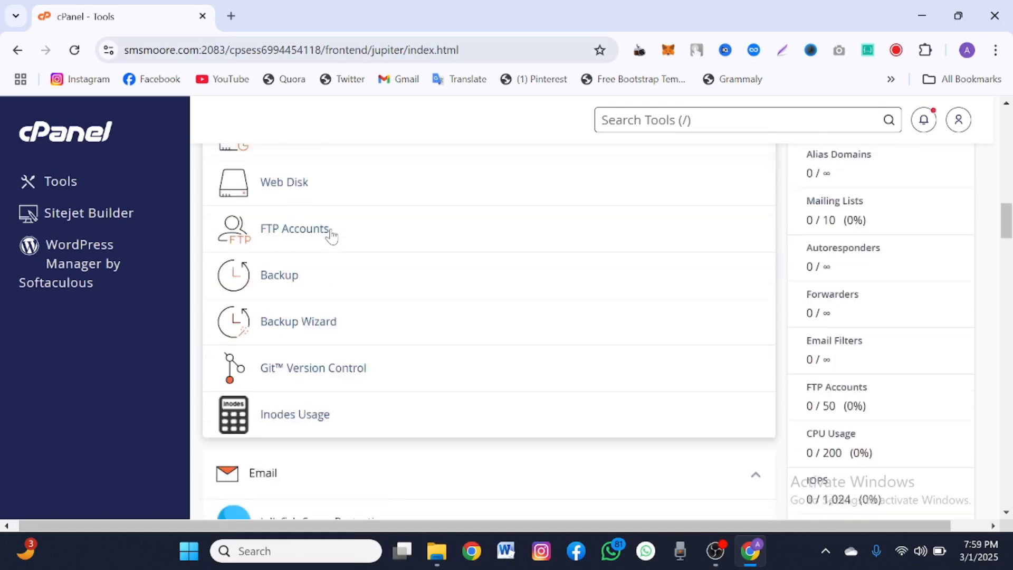
scroll(331, 236, down, 8)
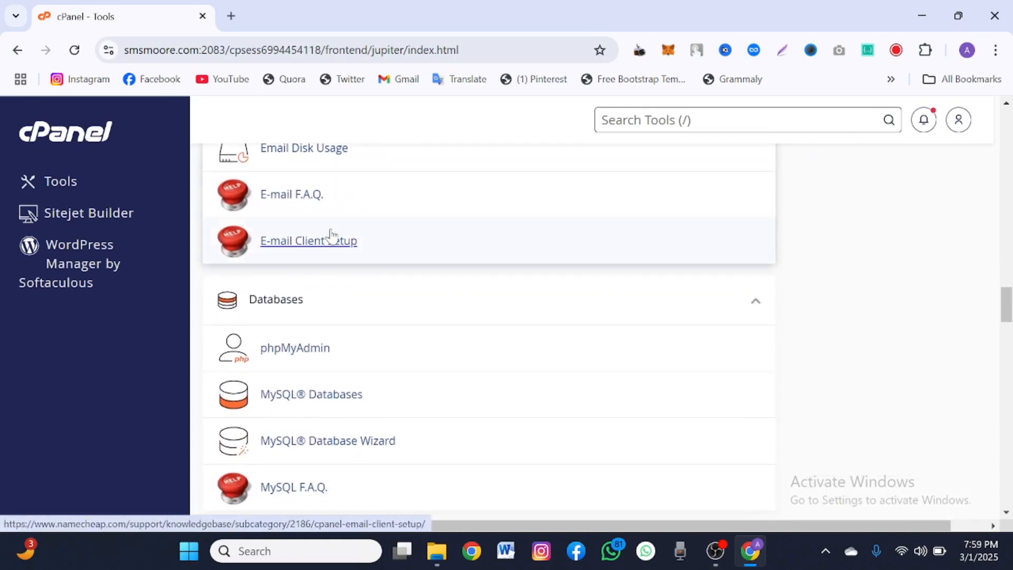
scroll(330, 236, down, 3)
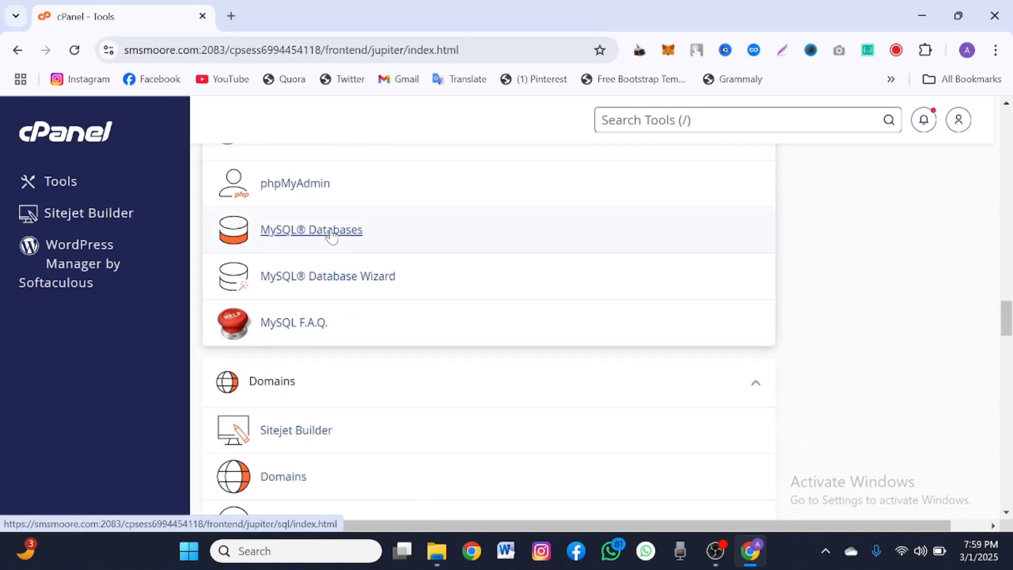
scroll(331, 236, down, 5)
scroll(331, 236, up, 20)
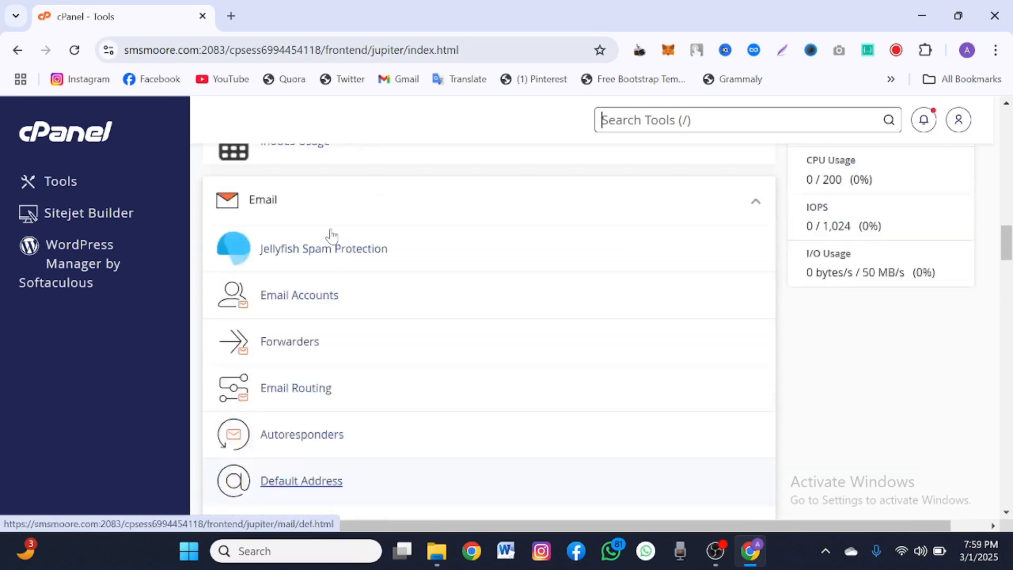
scroll(331, 236, up, 10)
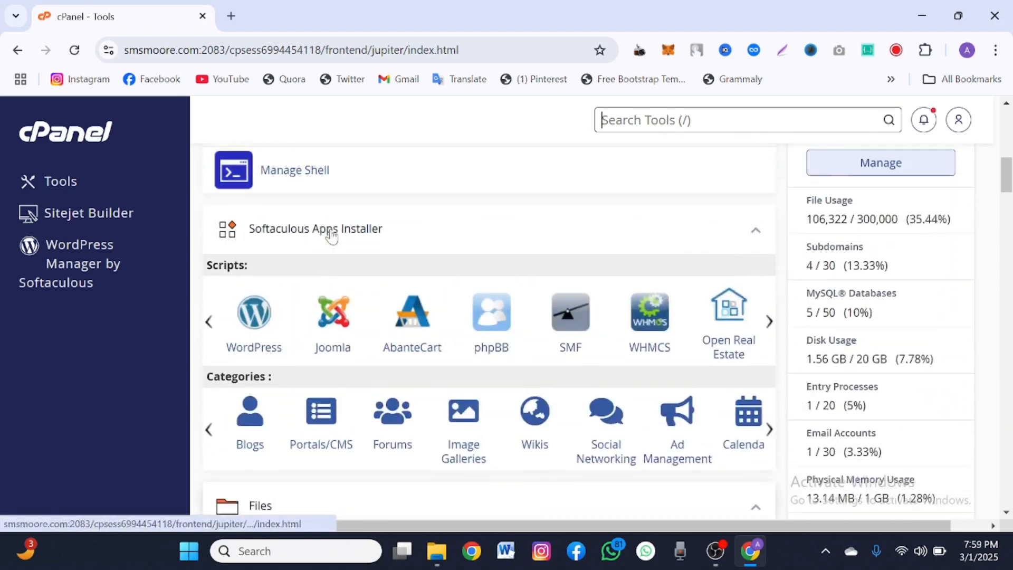
scroll(332, 236, down, 1)
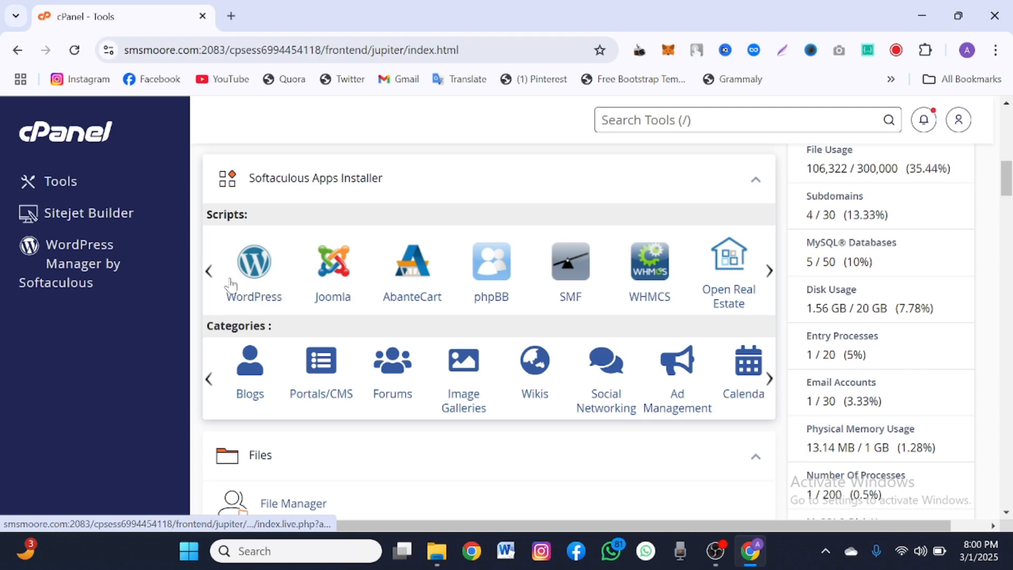
scroll(180, 309, up, 1)
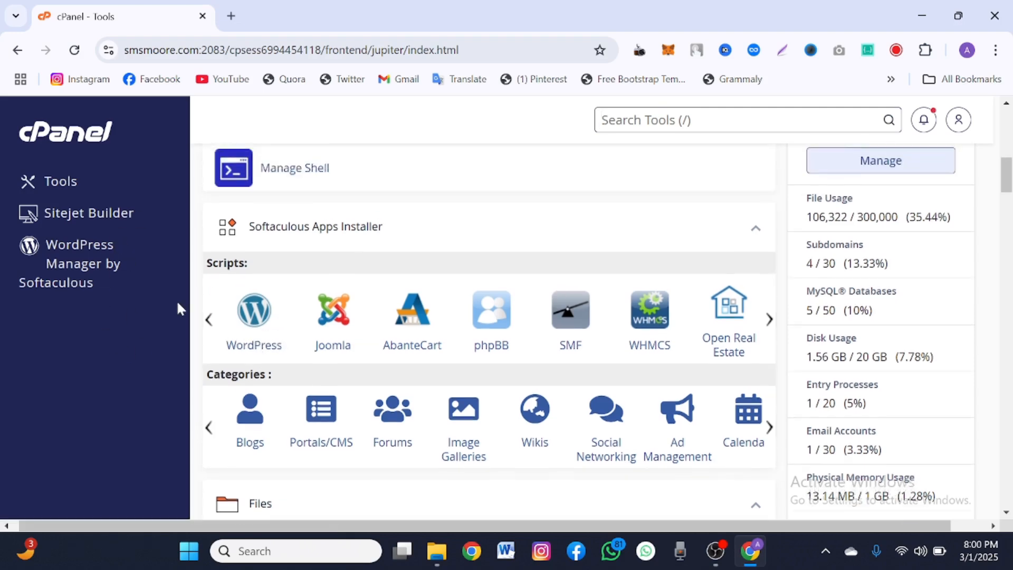
scroll(177, 304, up, 1)
scroll(177, 304, down, 1)
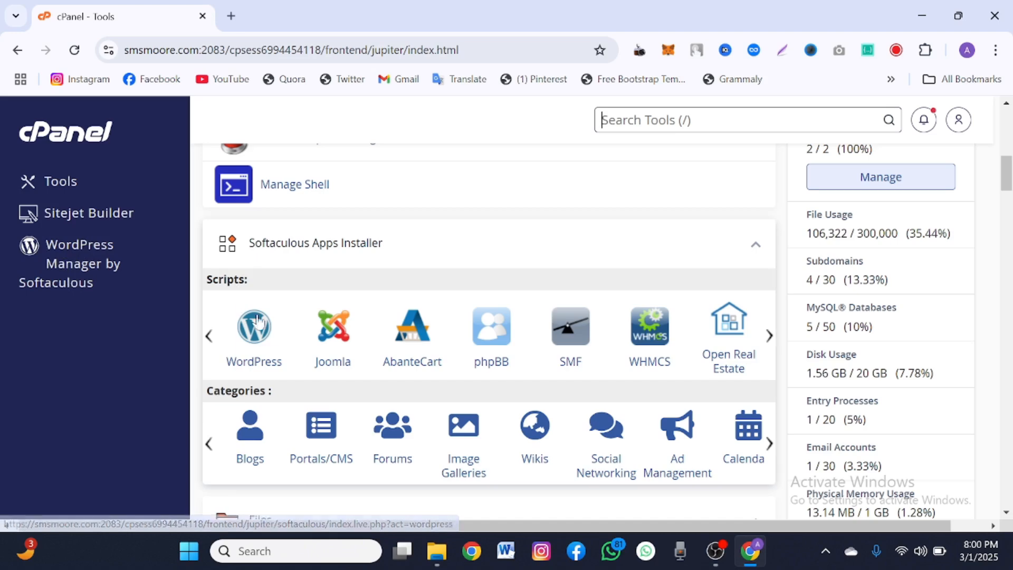
- Open WordPress in Softaculous and start a new installation, reviewing the prefilled setup fields
click(265, 337)
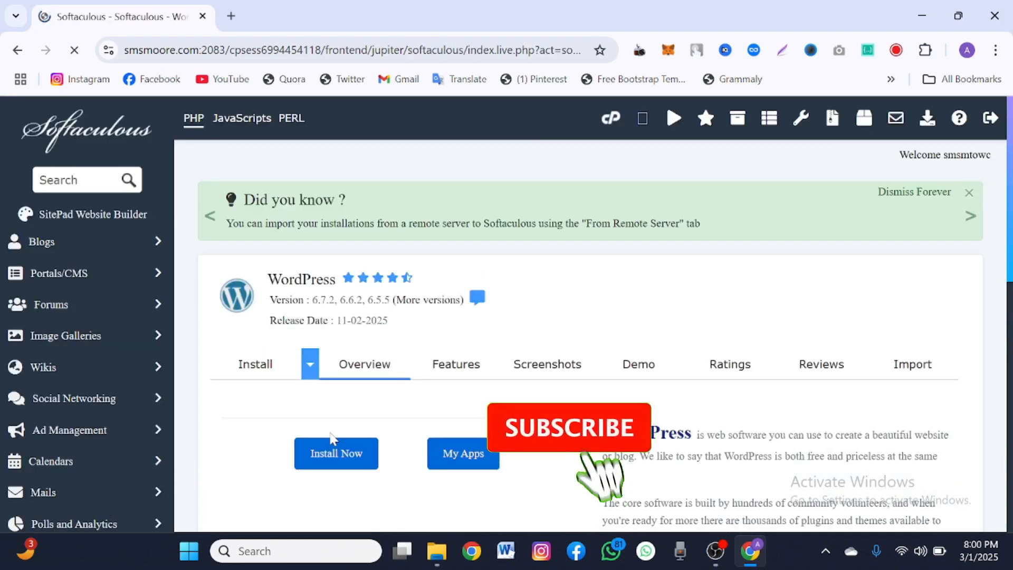
scroll(323, 346, down, 2)
click(323, 346)
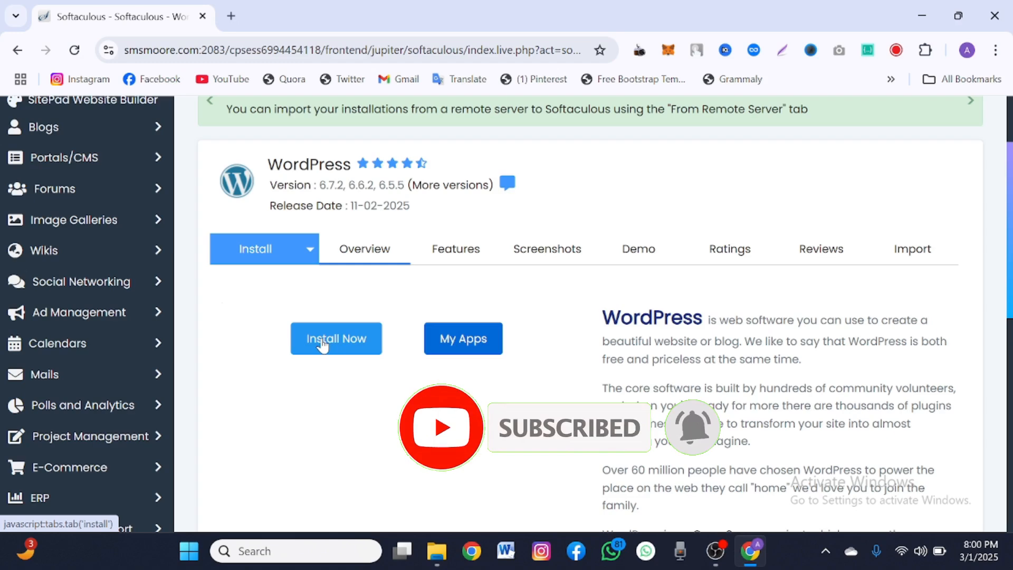
click(323, 346)
scroll(323, 345, down, 1)
scroll(323, 343, down, 1)
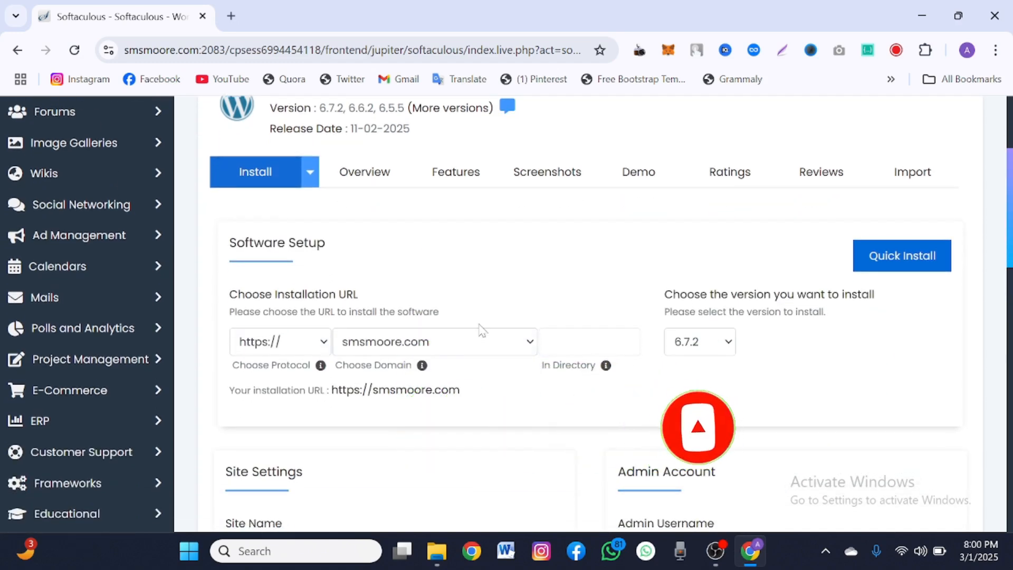
scroll(463, 452, down, 1)
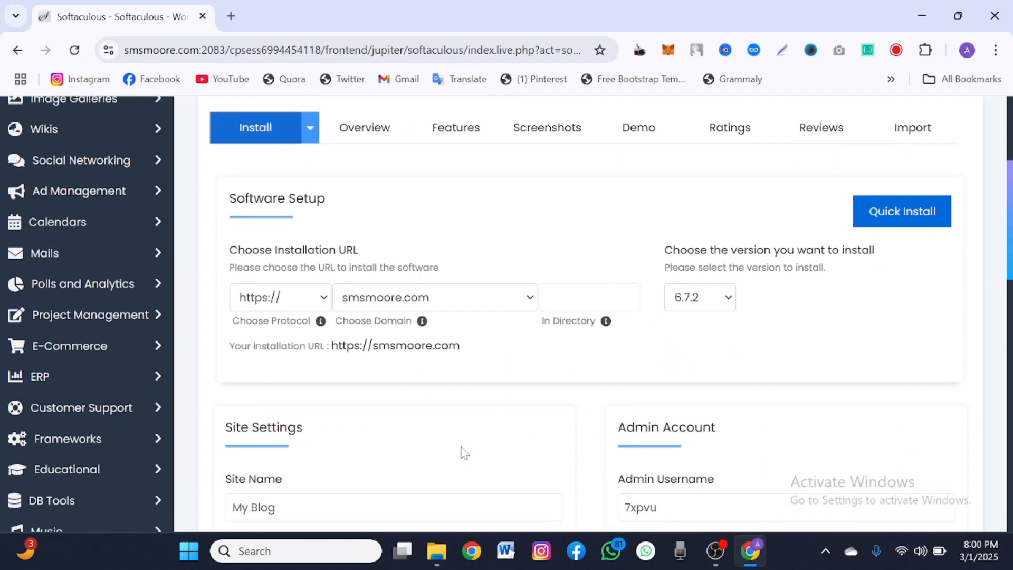
scroll(359, 363, down, 5)
- Rename the site to 'Smsmoore' with description 'smsmoore sms for nigeria'
click(338, 267)
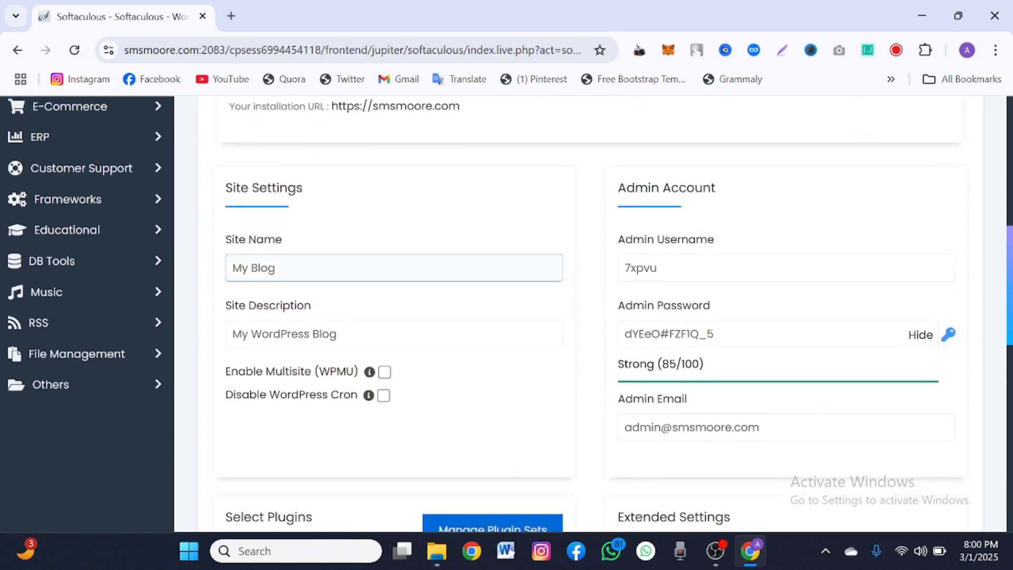
key(ctrl+a)
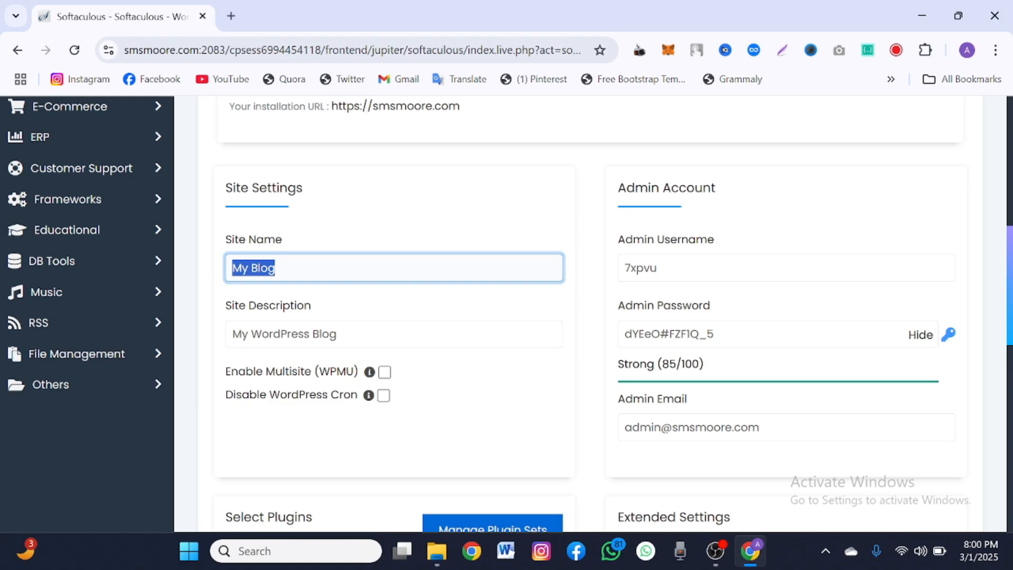
text(Smsmoore)
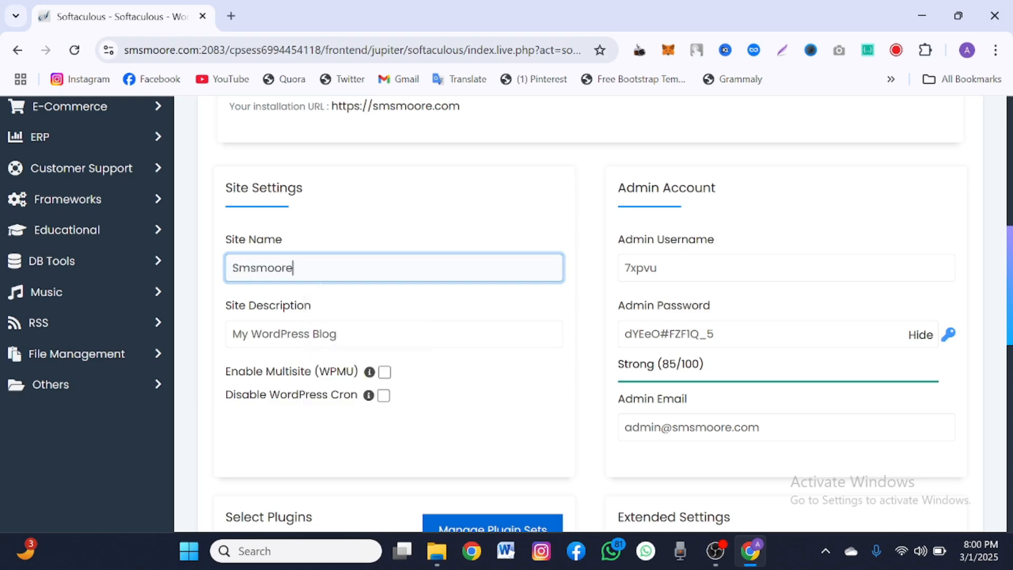
scroll(510, 316, down, 1)
key(ctrl+a)
key(Tab)
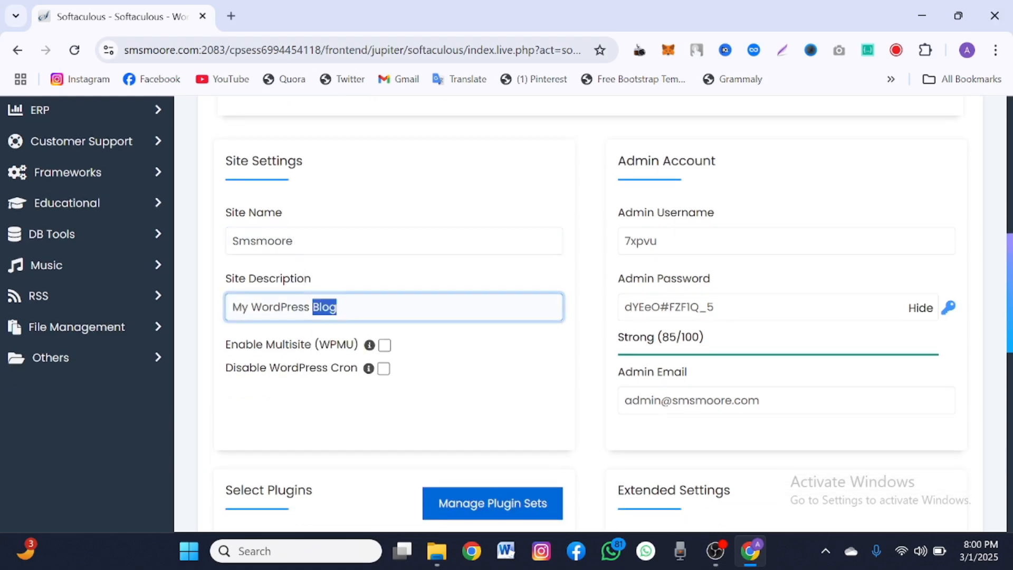
text(smsmoore sms for nigeria)
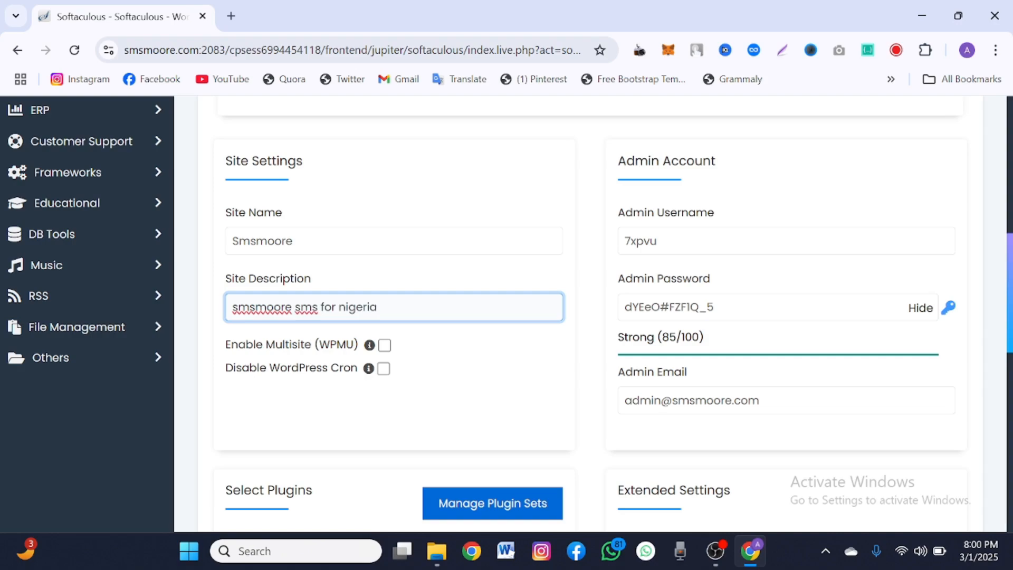
- Choose WordPress version 6.7.2 from the version dropdown
scroll(346, 300, up, 5)
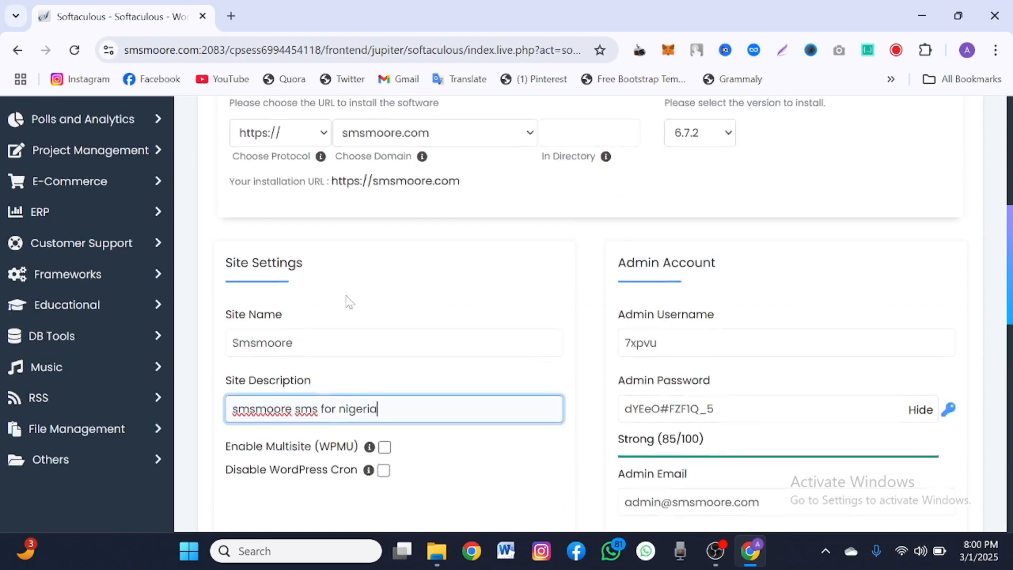
scroll(344, 301, down, 3)
click(712, 193)
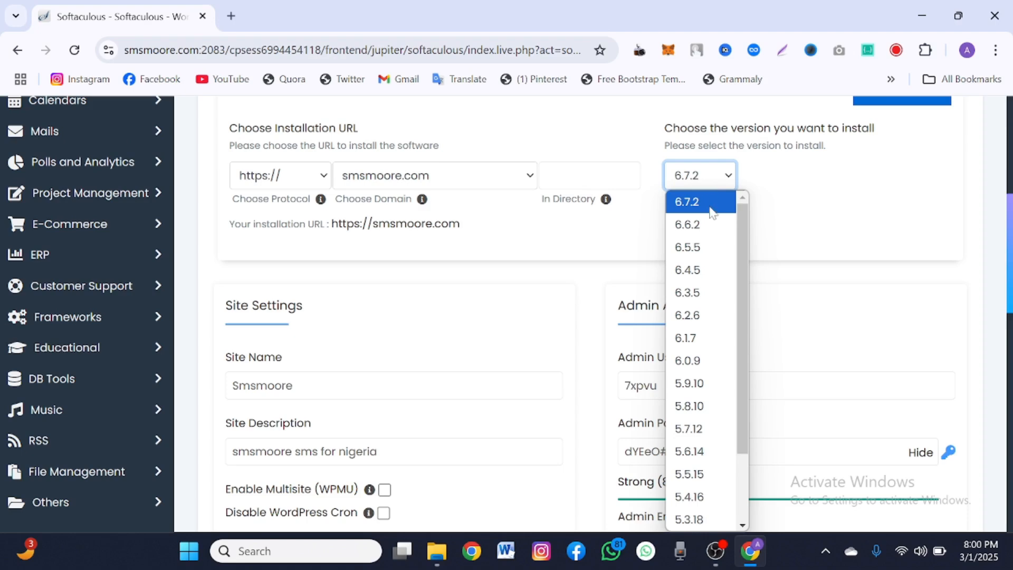
scroll(719, 241, down, 2)
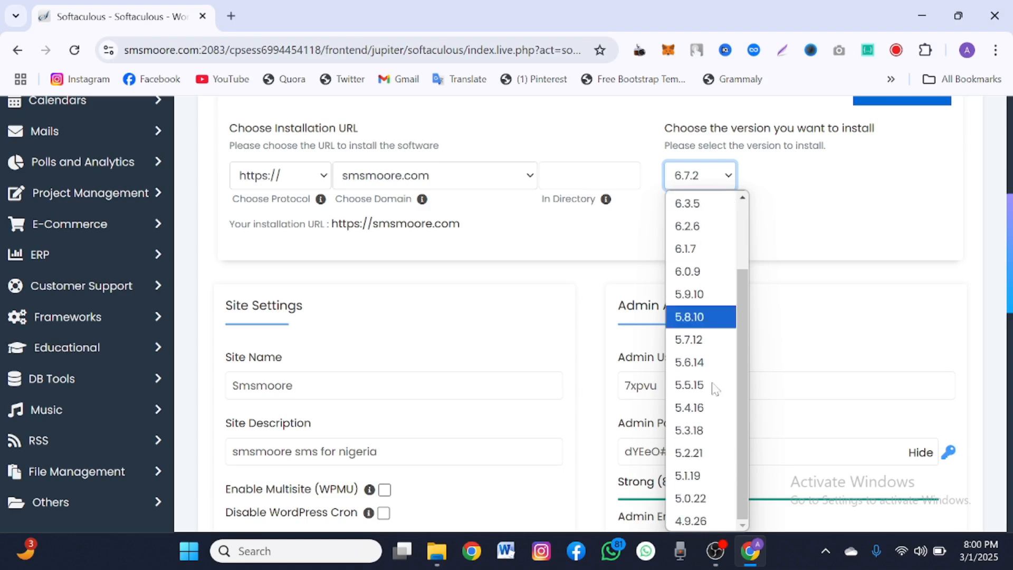
scroll(701, 522, up, 2)
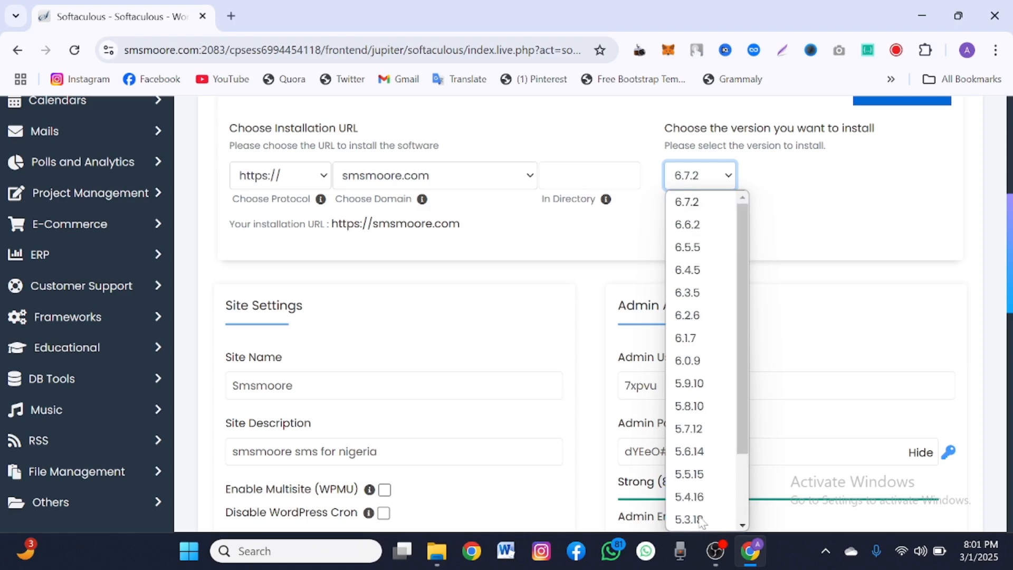
click(707, 204)
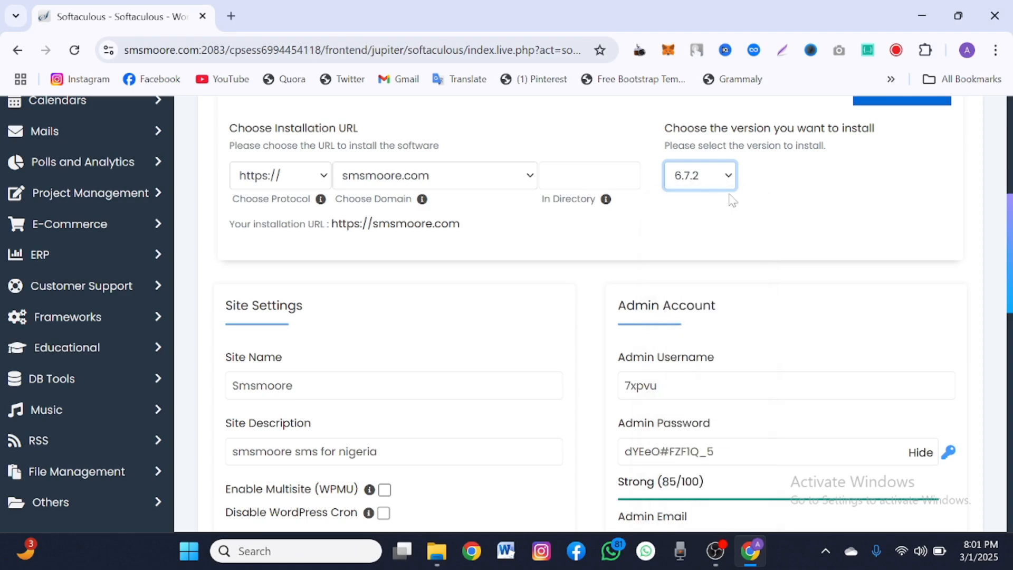
scroll(692, 271, down, 3)
- Replace the generated admin username and select the generated admin password
double_click(640, 252)
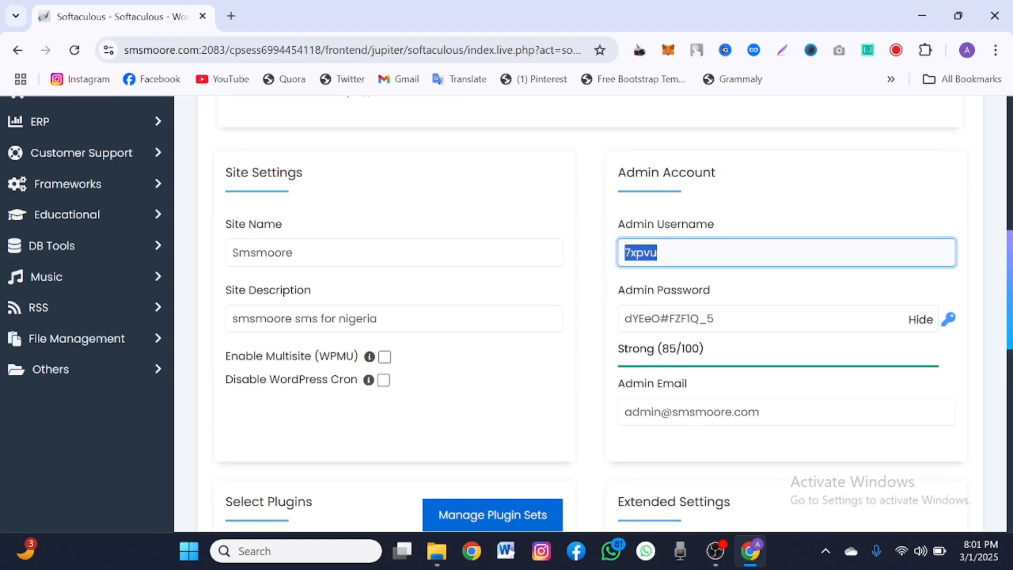
text(admin)
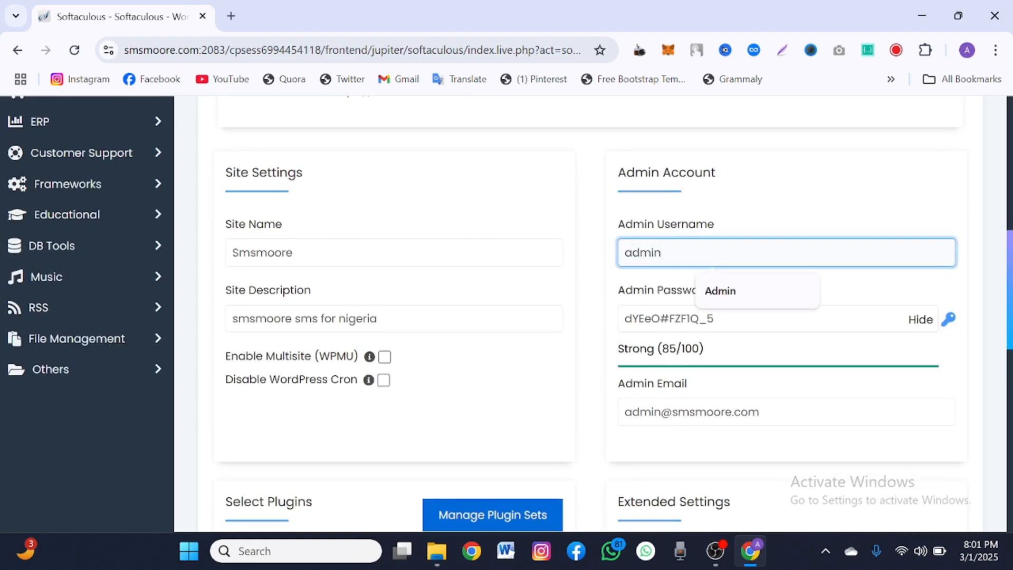
click(675, 318)
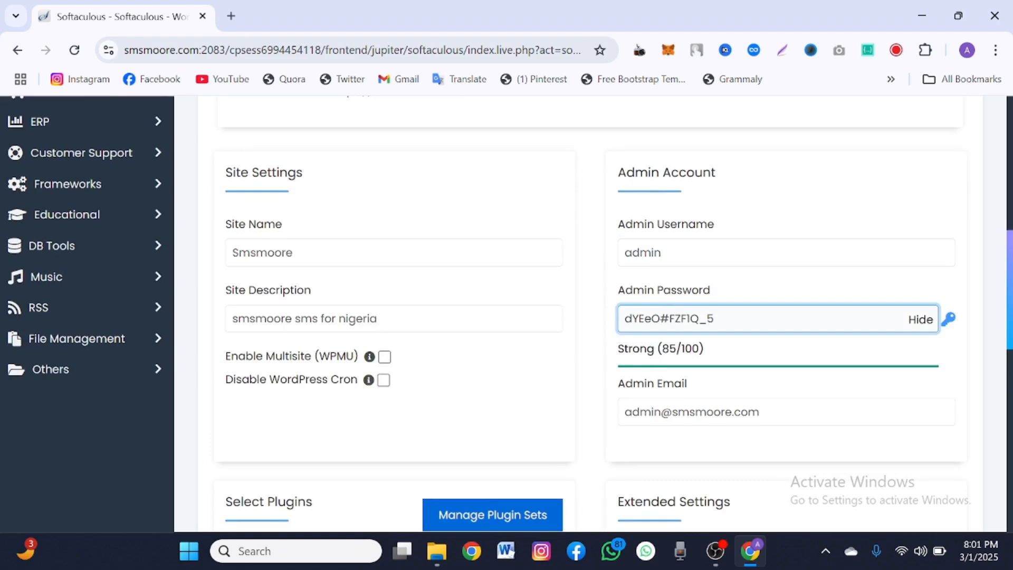
drag(713, 318, 608, 331)
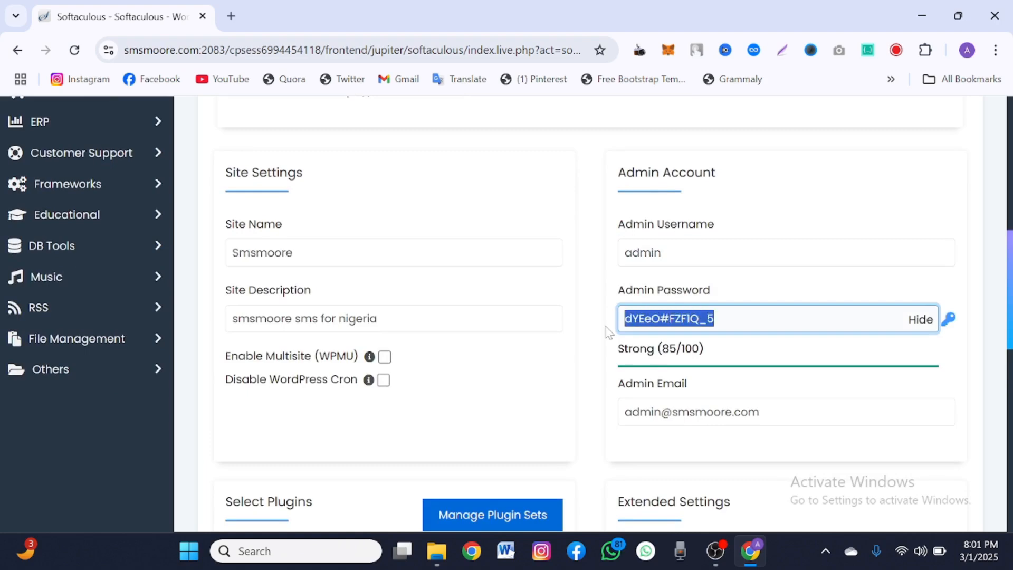
scroll(608, 331, down, 3)
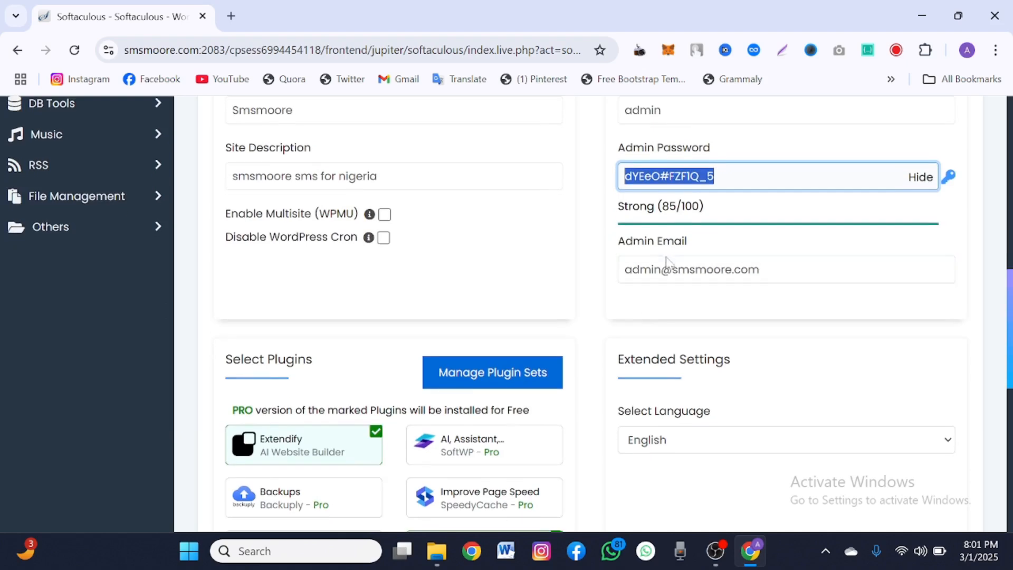
drag(666, 261, 621, 264)
scroll(620, 264, up, 1)
key(BackSpace)
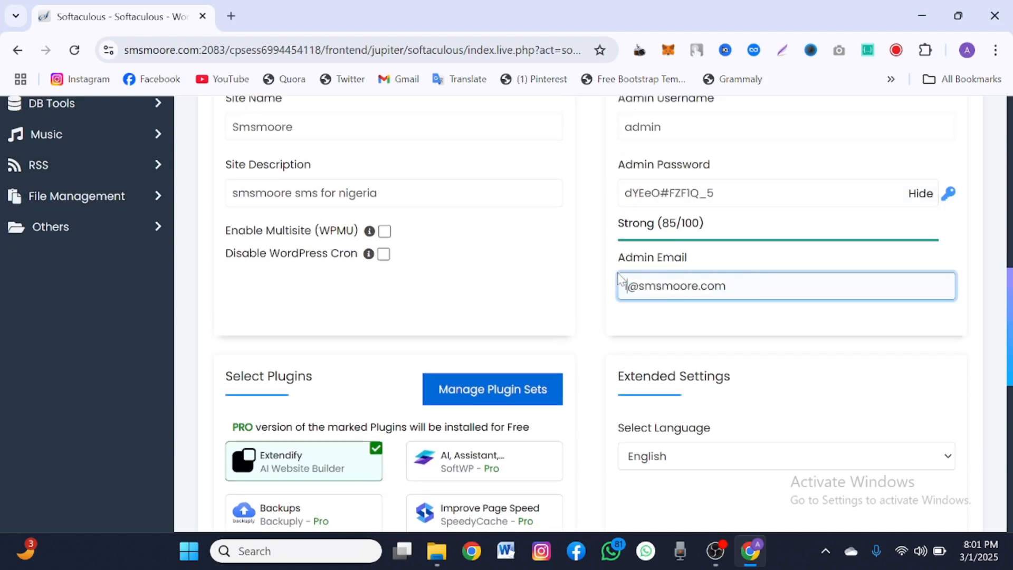
text(info)
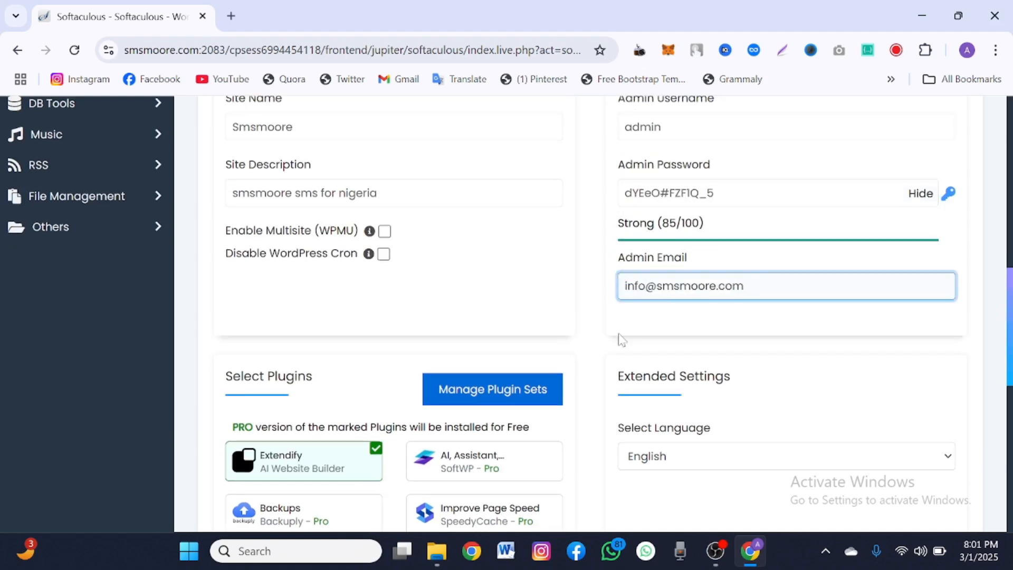
scroll(621, 339, down, 3)
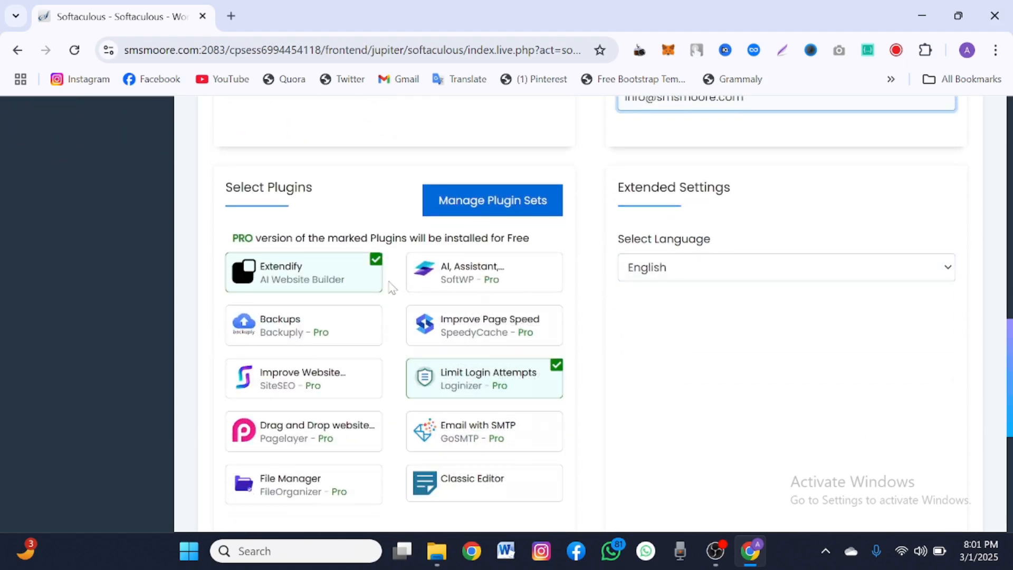
- Uncheck the Extendify and Limit Login Attempts plugins
mouse_move(372, 275)
scroll(374, 268, down, 1)
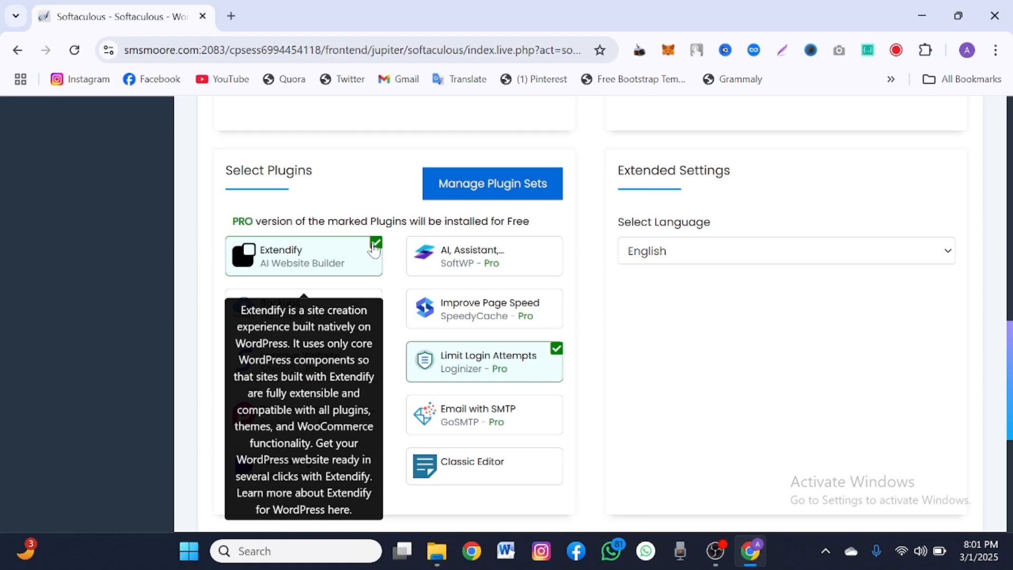
click(373, 244)
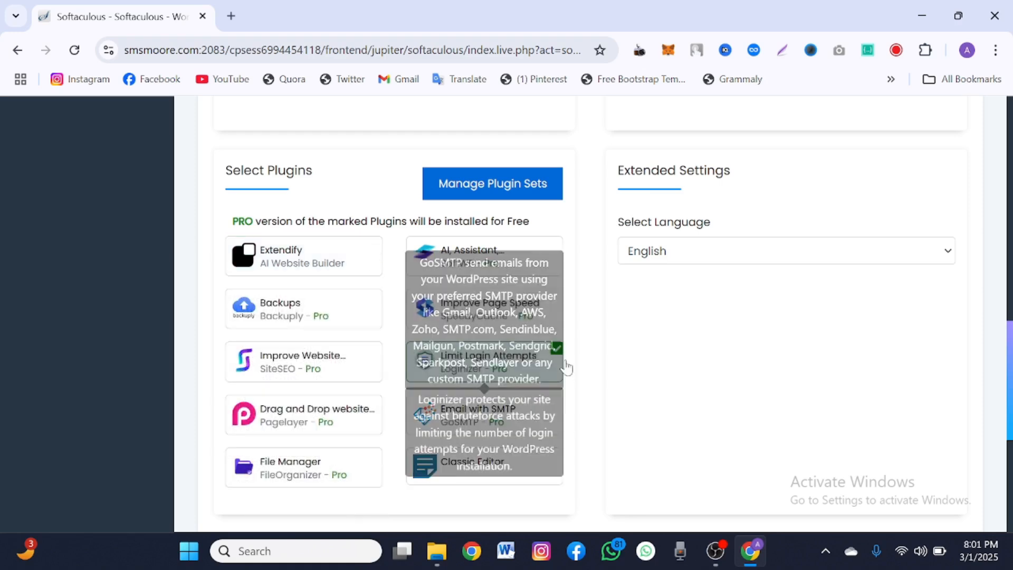
click(552, 353)
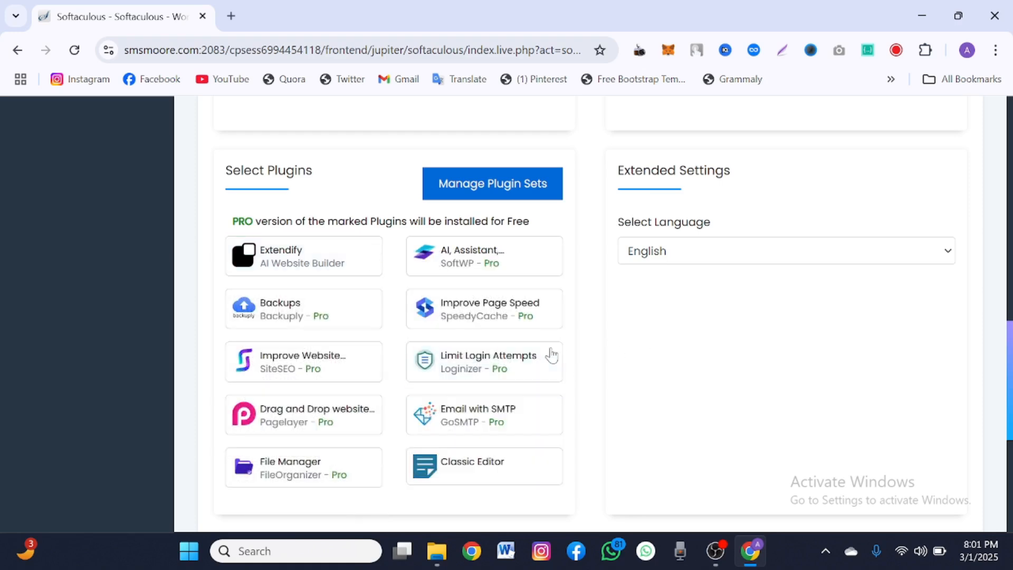
scroll(379, 412, down, 2)
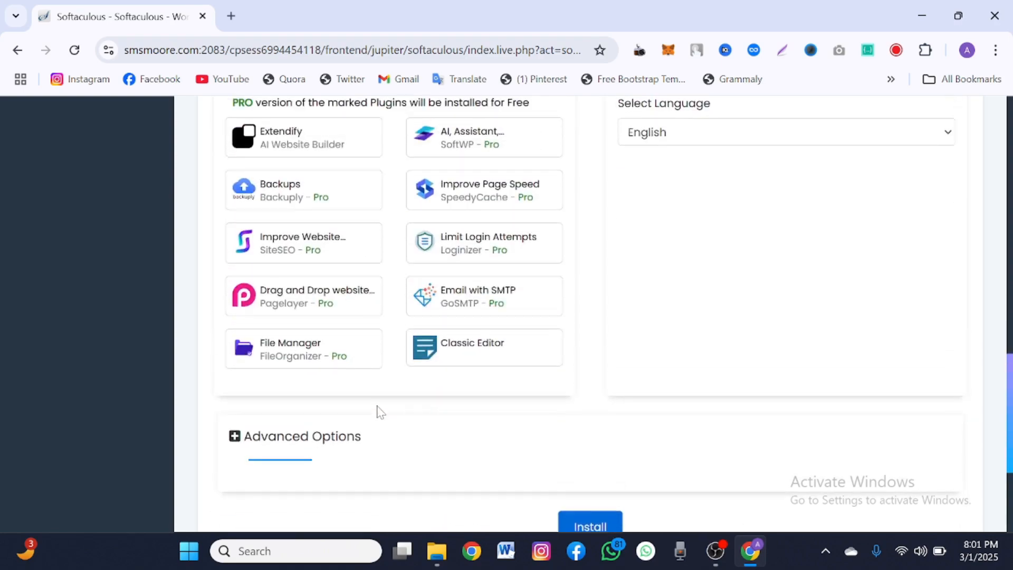
scroll(378, 413, down, 4)
scroll(379, 413, up, 9)
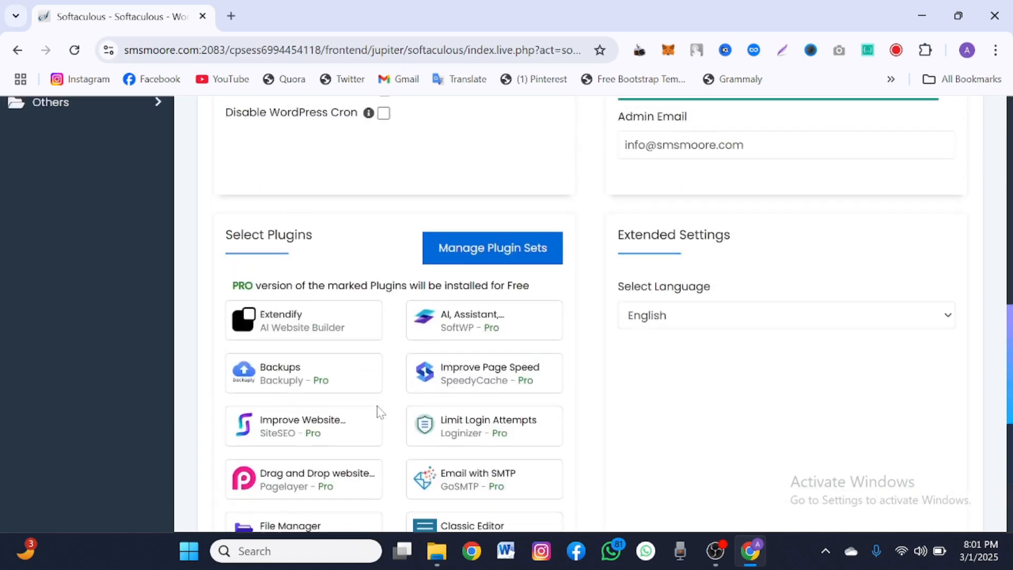
- Copy the admin e-mail into the 'Email installation details to' field
drag(624, 255, 744, 256)
key(ctrl+c)
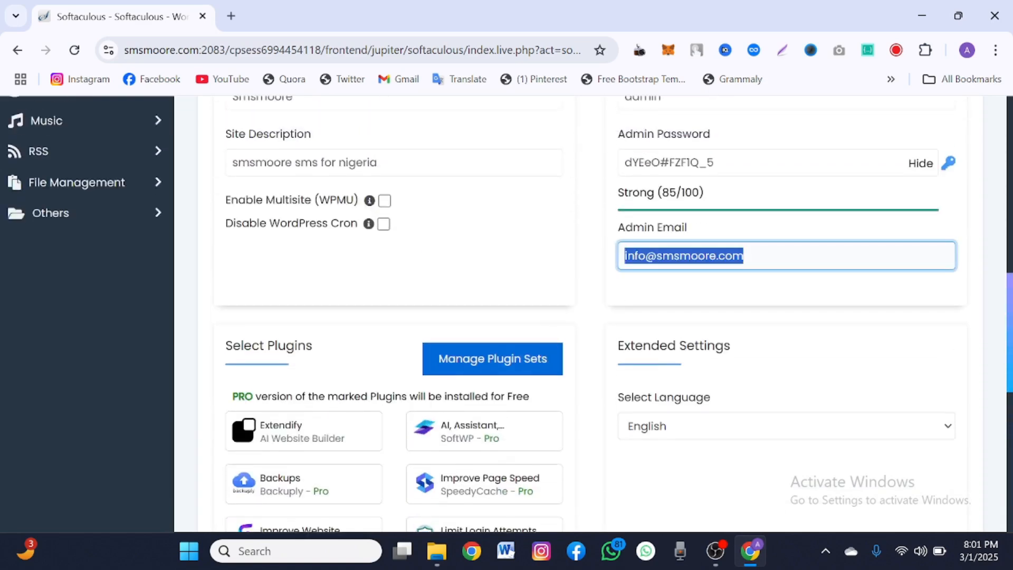
scroll(649, 407, down, 9)
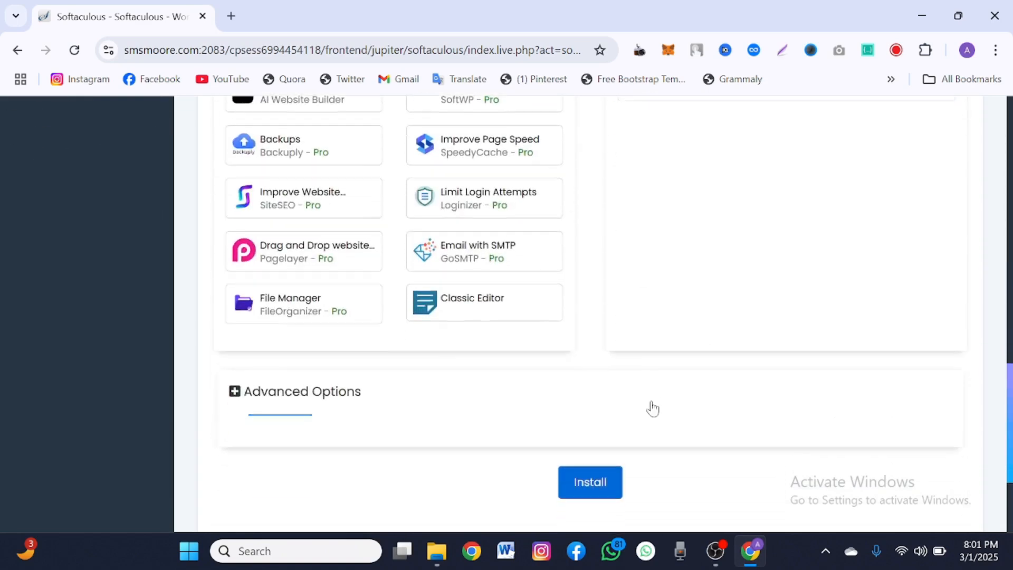
click(643, 372)
key(ctrl+v)
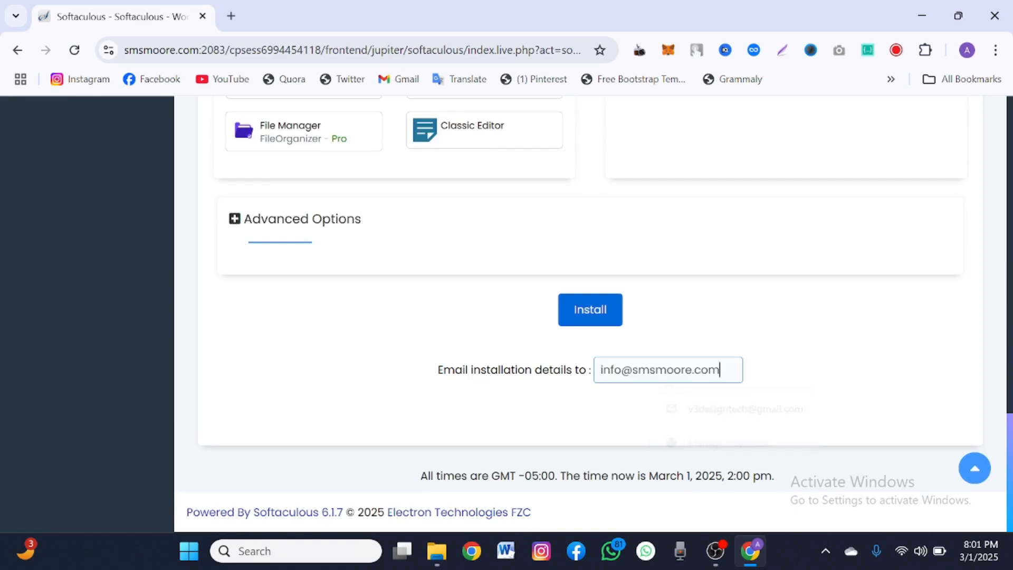
scroll(643, 373, up, 10)
click(649, 322)
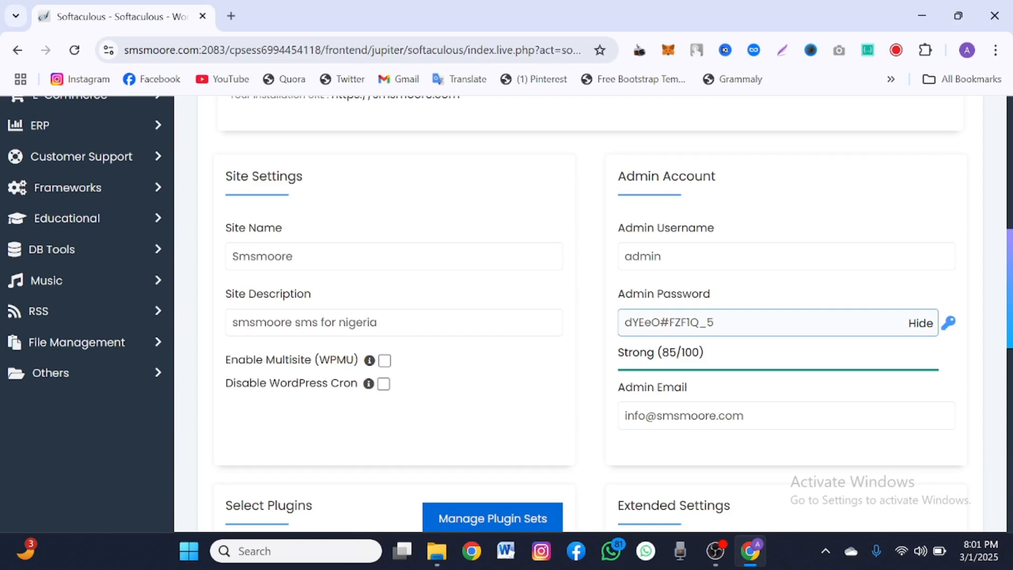
click(632, 348)
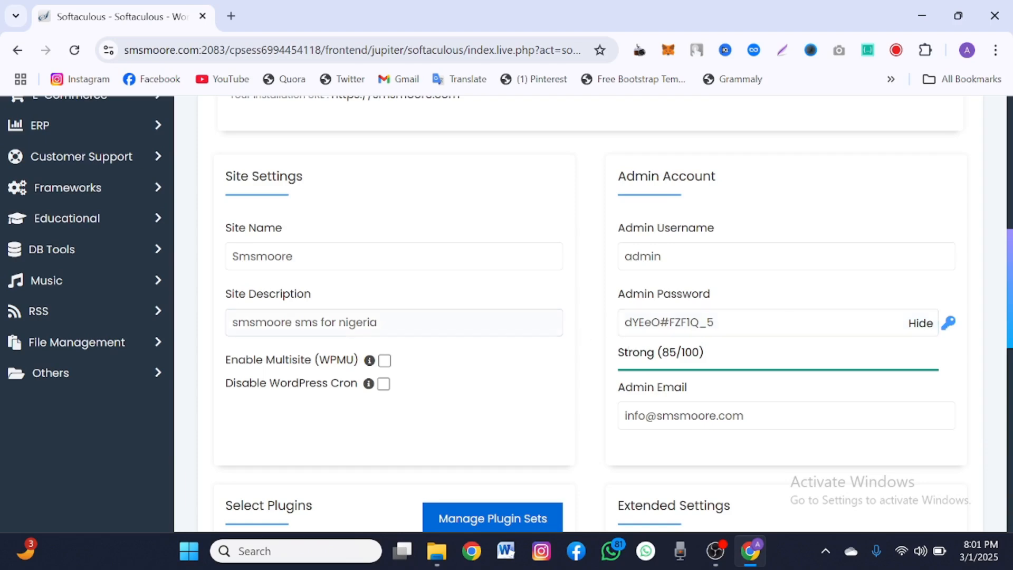
scroll(541, 328, up, 3)
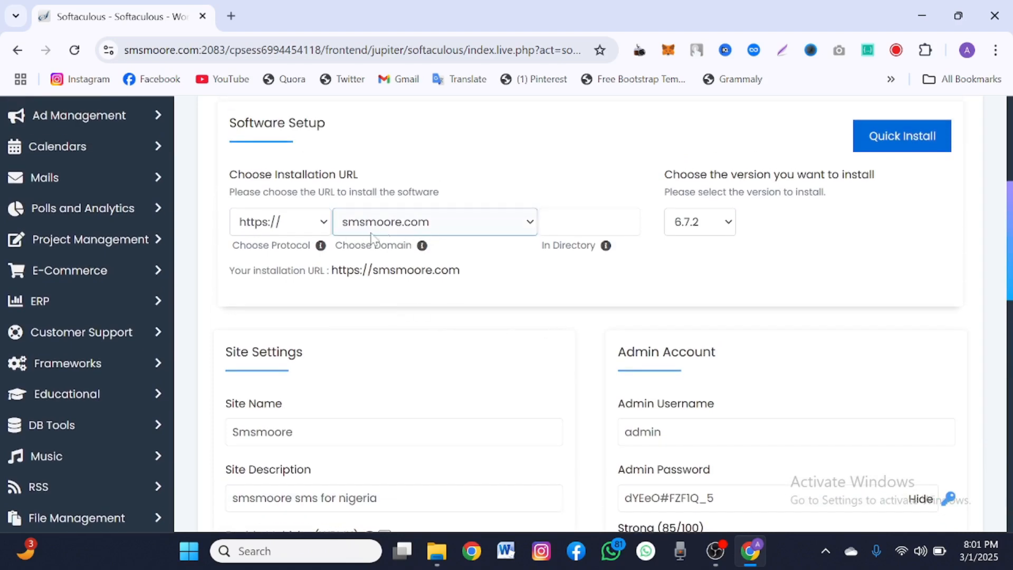
click(586, 222)
text(en)
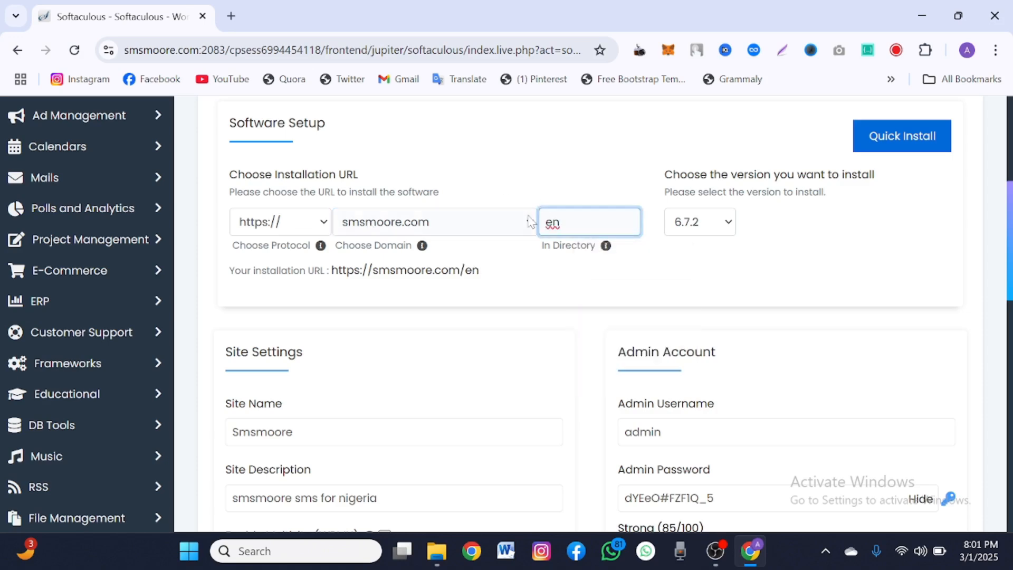
click(527, 198)
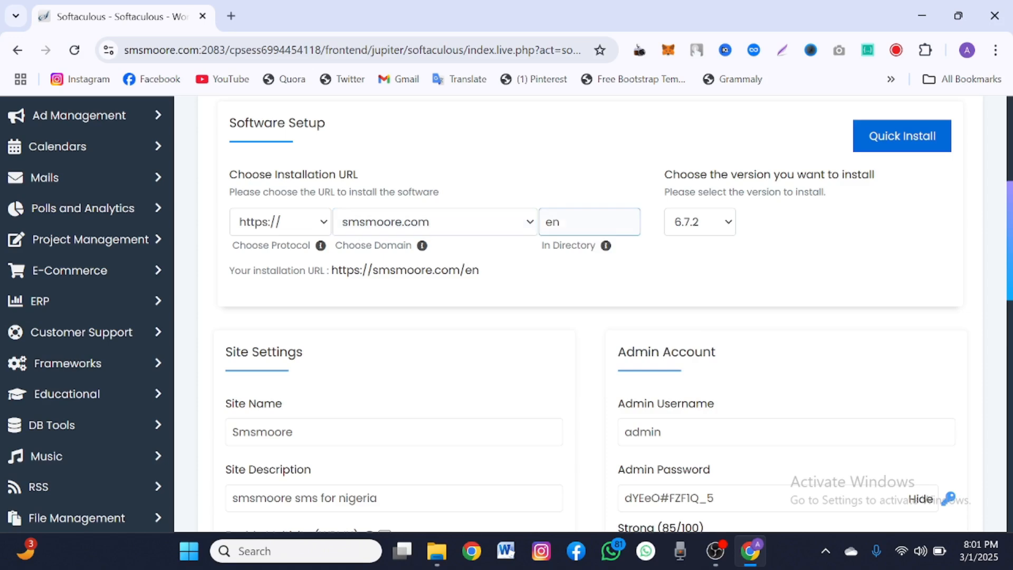
drag(560, 222, 517, 231)
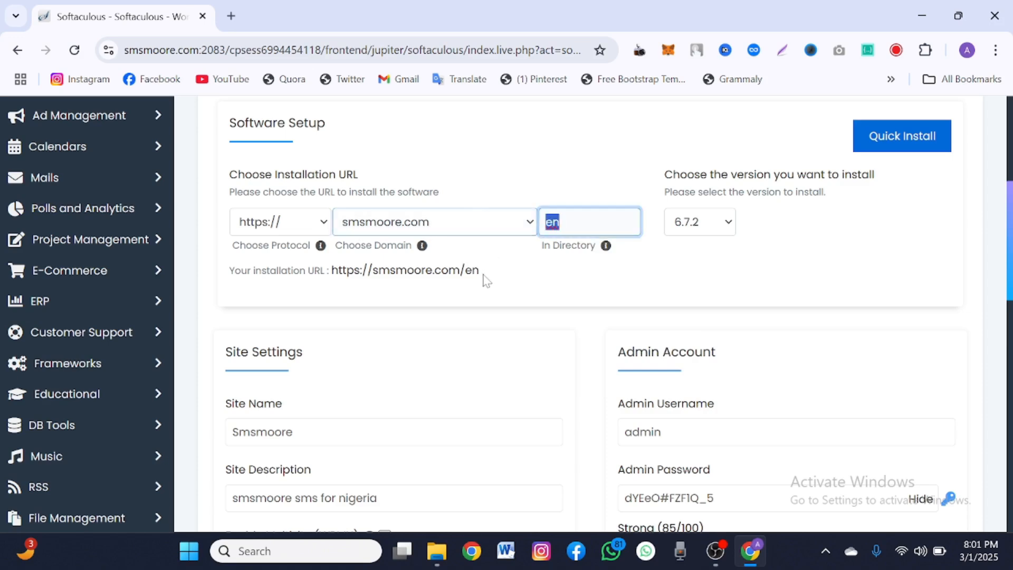
- Submit the install at smsmoore.com/en, which fails because the 'en' directory already exists
click(455, 281)
scroll(456, 285, down, 6)
scroll(457, 285, down, 8)
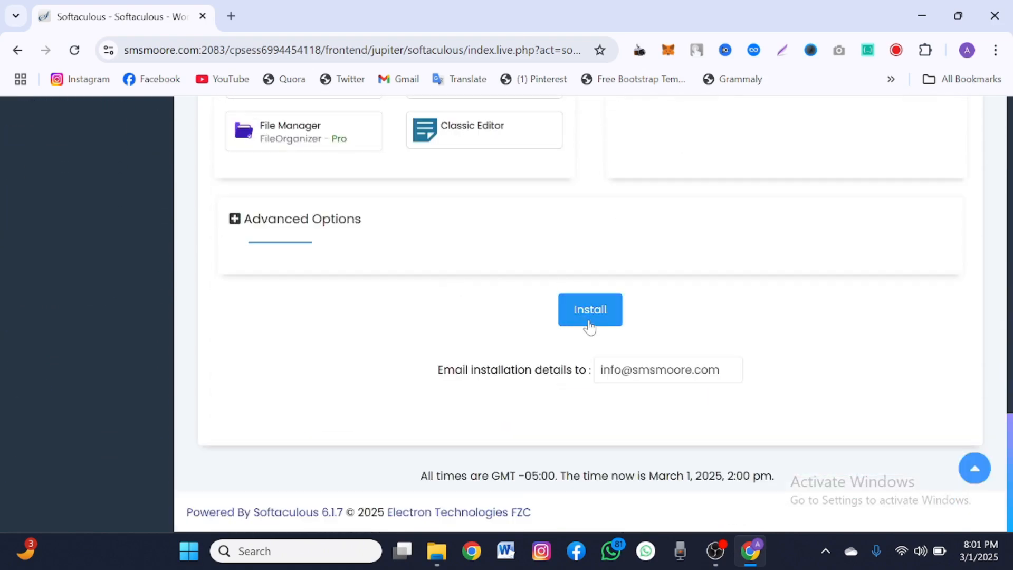
scroll(588, 328, up, 3)
scroll(592, 326, up, 11)
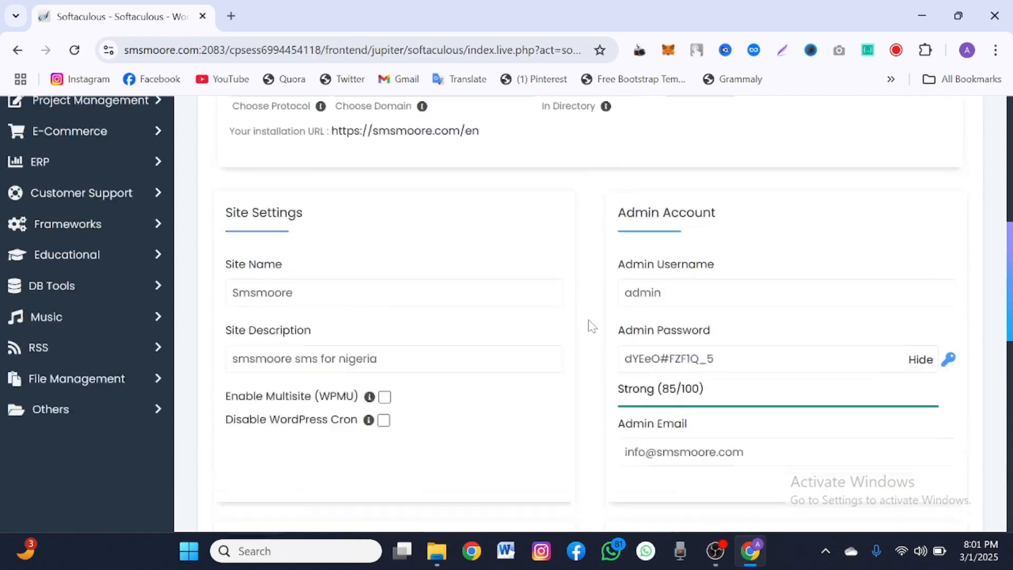
scroll(592, 326, up, 4)
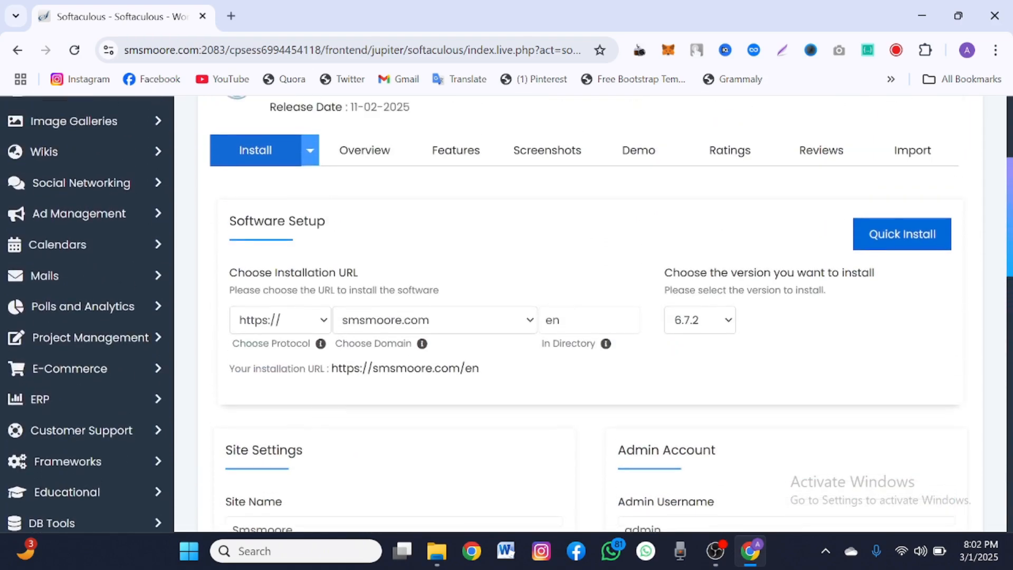
scroll(590, 325, down, 18)
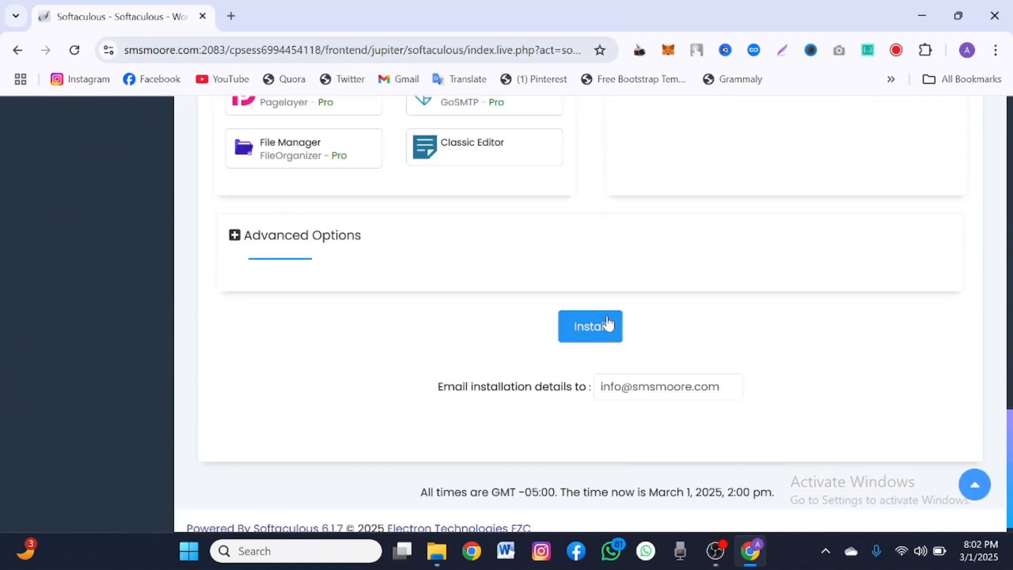
click(609, 323)
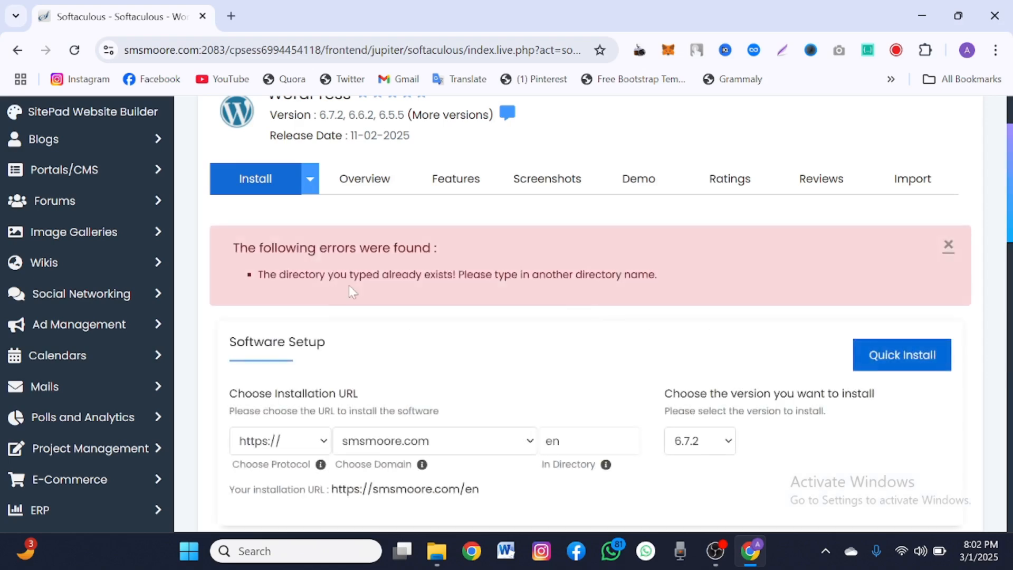
- Change the install directory from 'en' to 'dir' and install WordPress at smsmoore.com/dir
scroll(515, 294, down, 2)
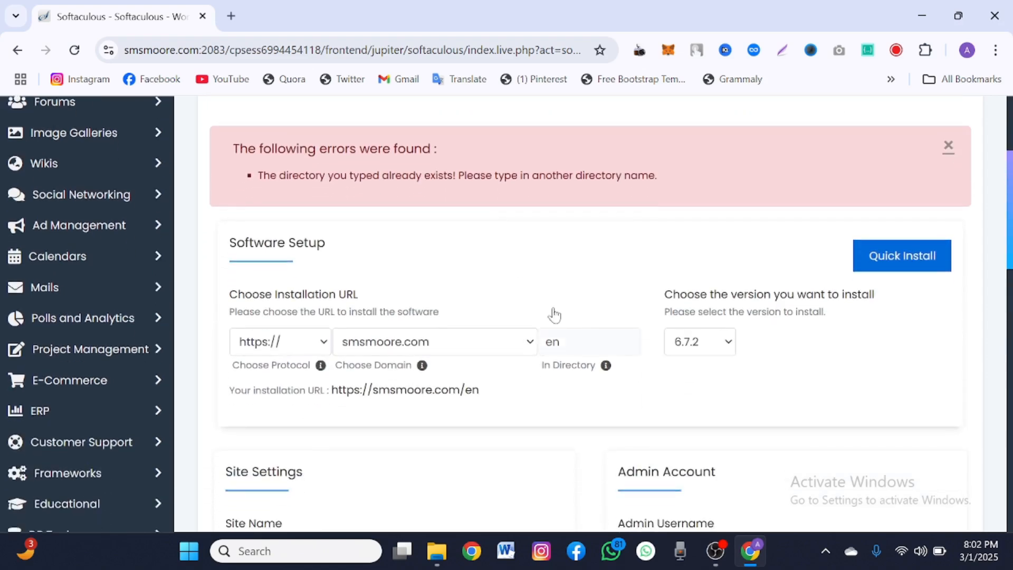
mouse_move(605, 369)
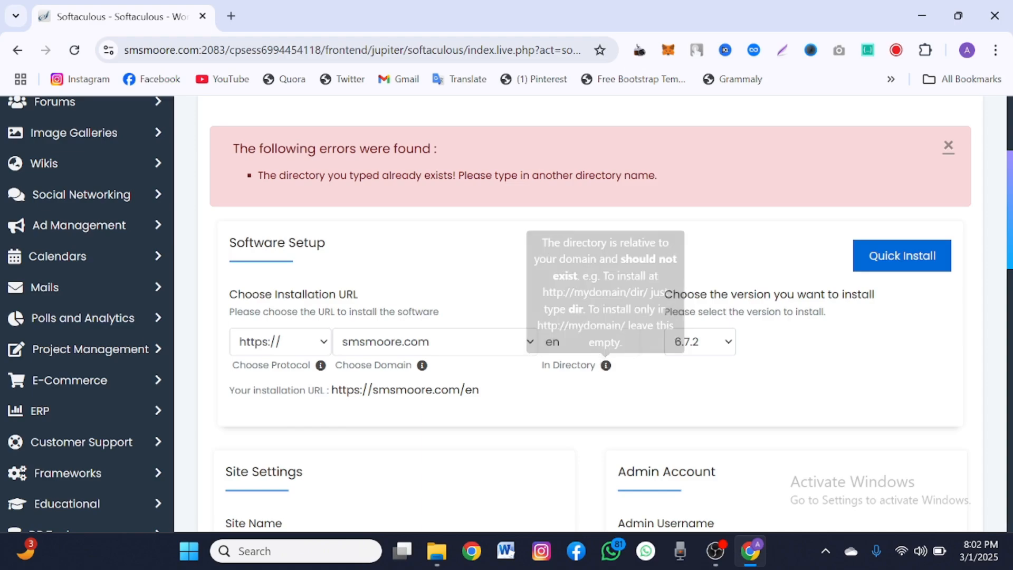
double_click(551, 342)
text(dir)
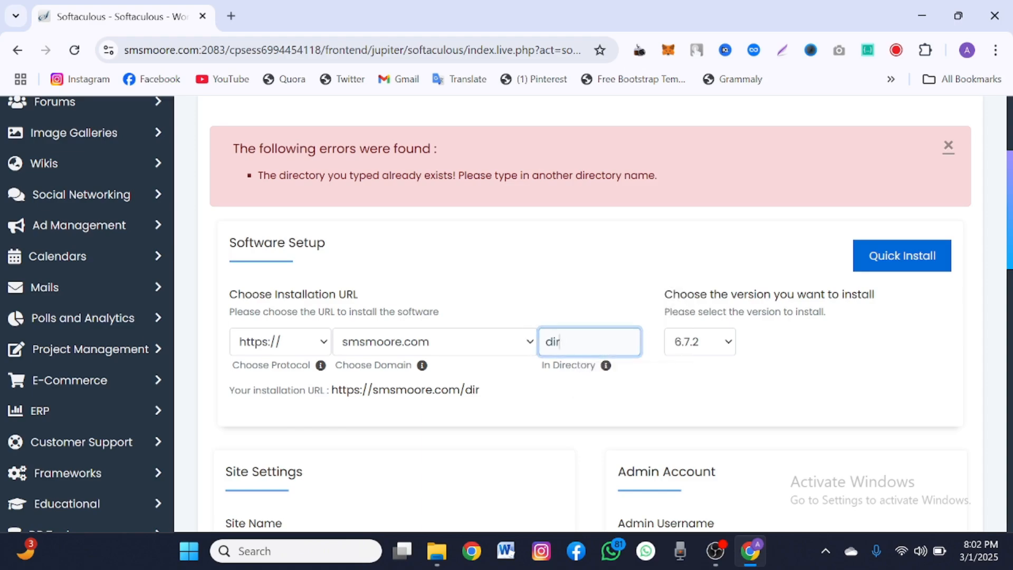
scroll(618, 424, down, 15)
scroll(618, 427, up, 8)
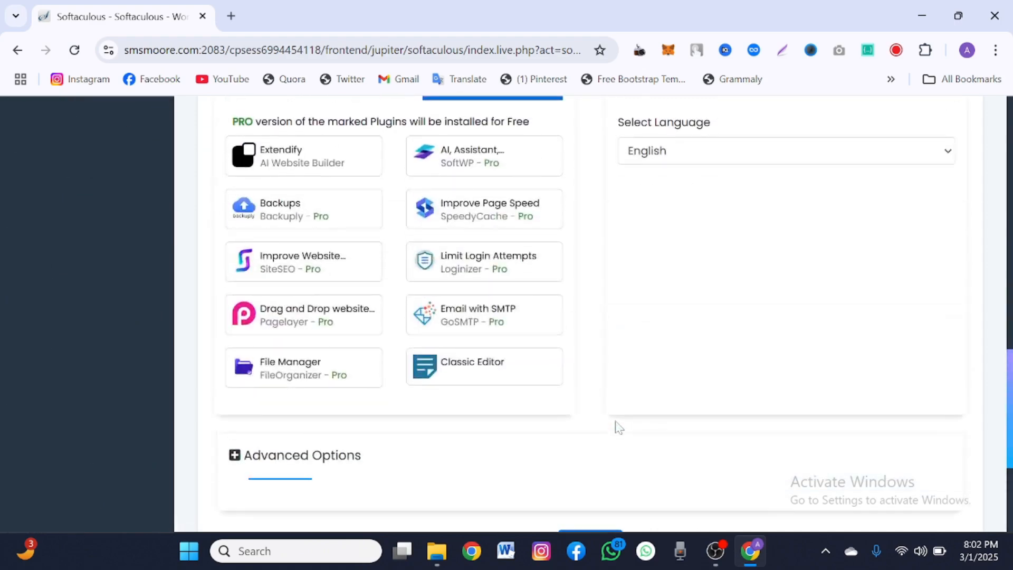
scroll(616, 426, up, 3)
scroll(616, 425, down, 9)
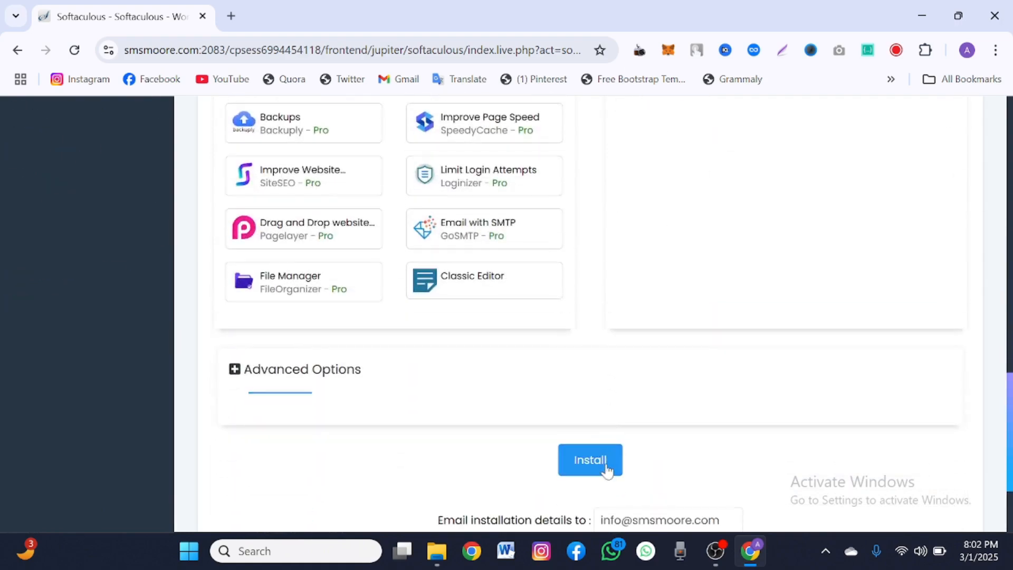
click(607, 468)
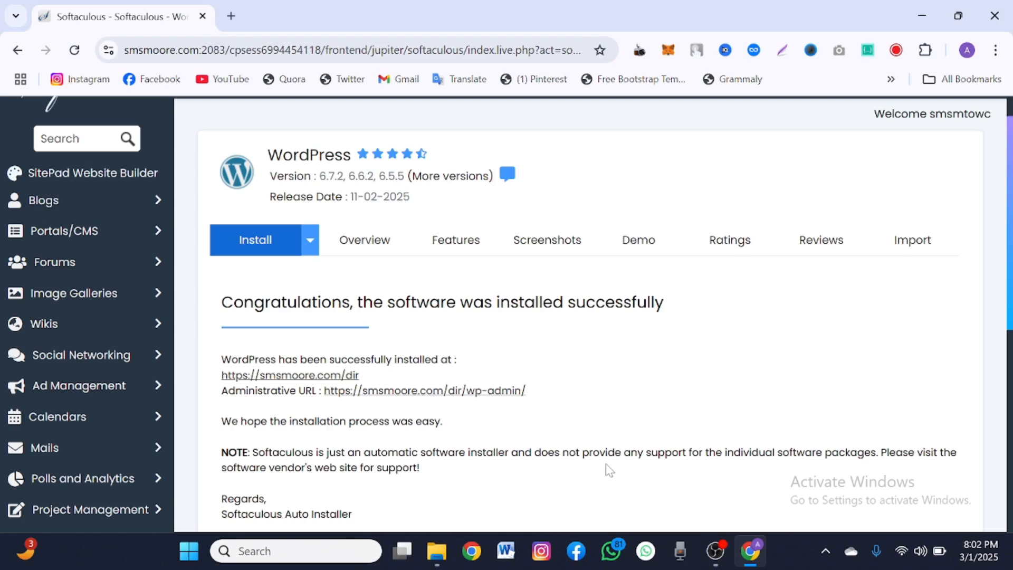
- Open the WordPress admin URL smsmoore.com/dir/wp-admin in a new tab, then return to the success page
scroll(609, 469, down, 2)
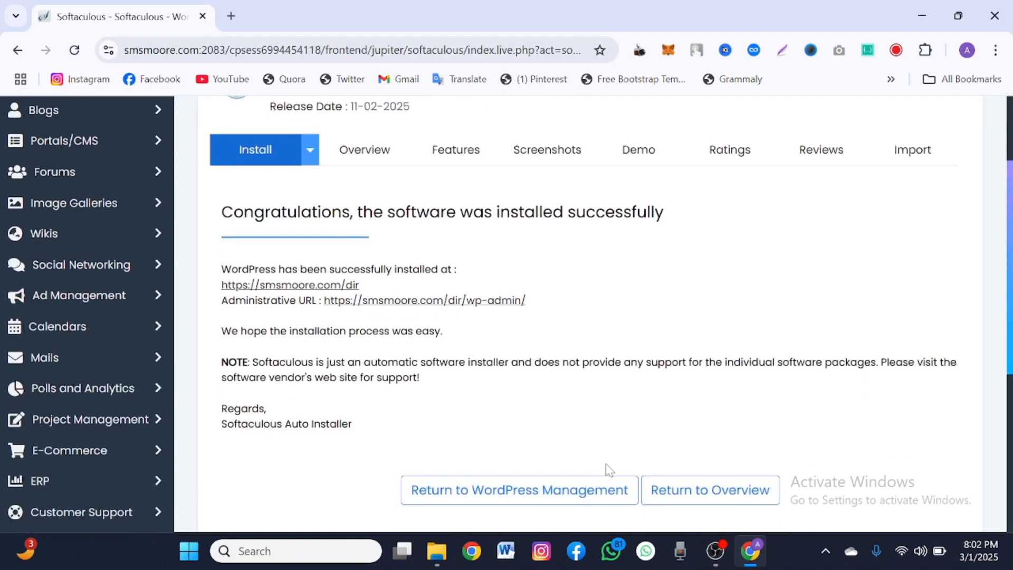
right_click(417, 306)
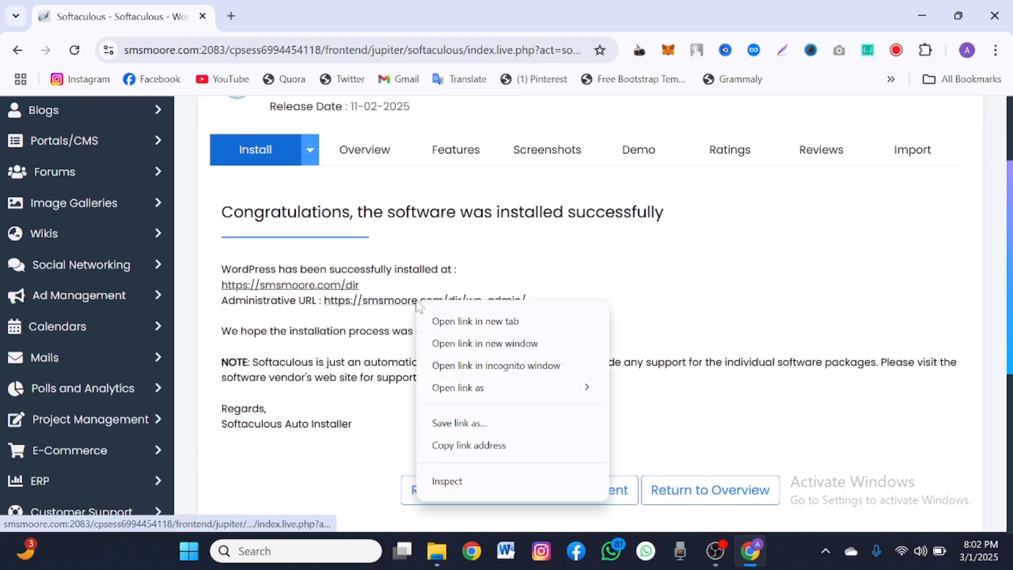
click(453, 319)
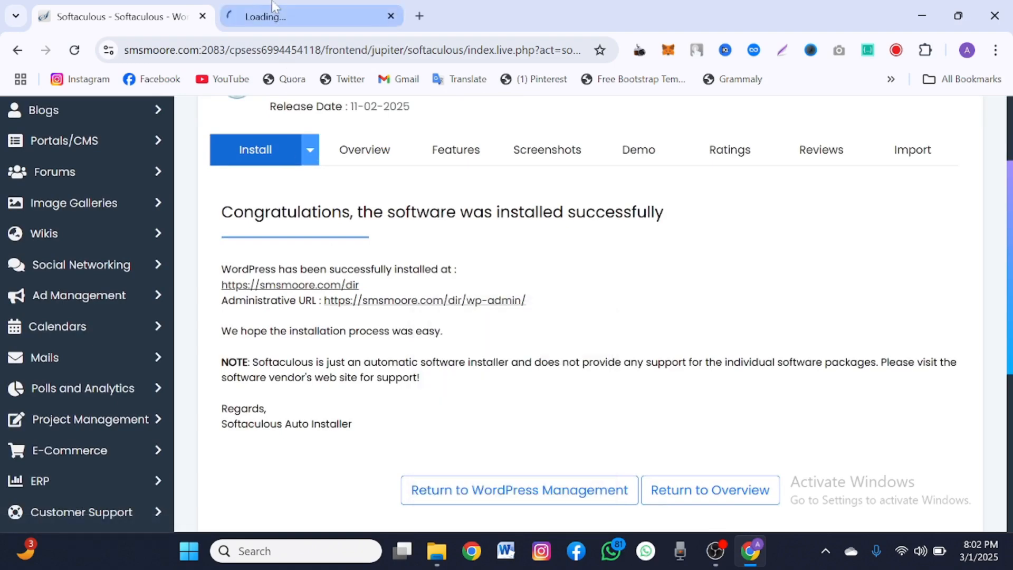
click(273, 13)
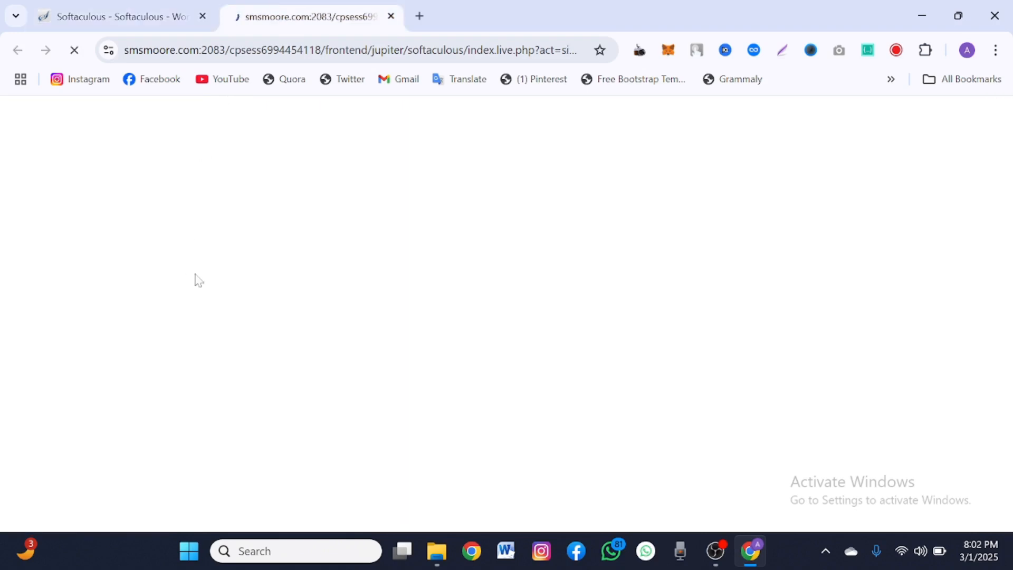
click(147, 12)
- Open smsmoore.com/dir in a new tab, view its Hello world! post, then go to the Dashboard
right_click(299, 291)
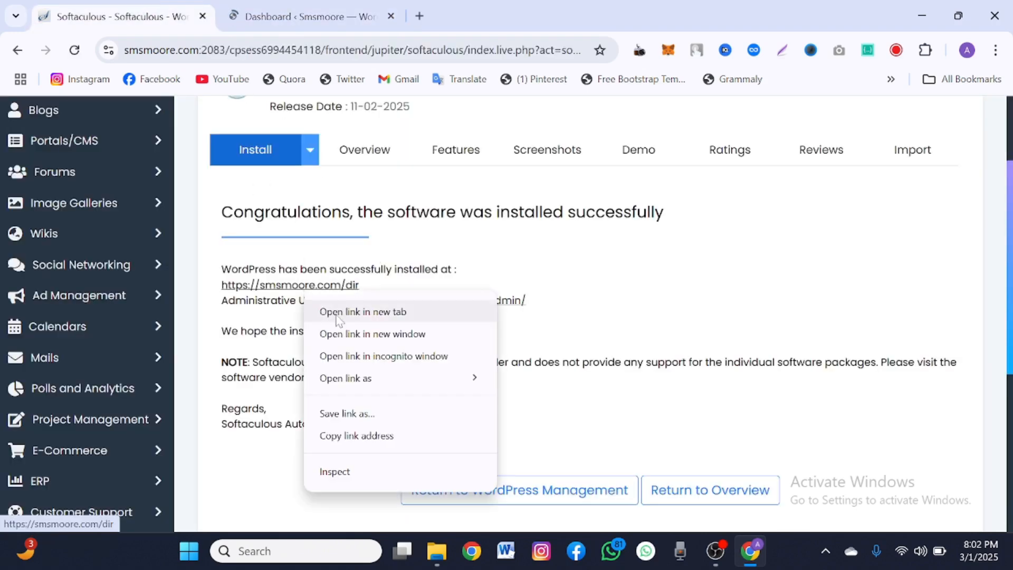
click(336, 315)
click(499, 12)
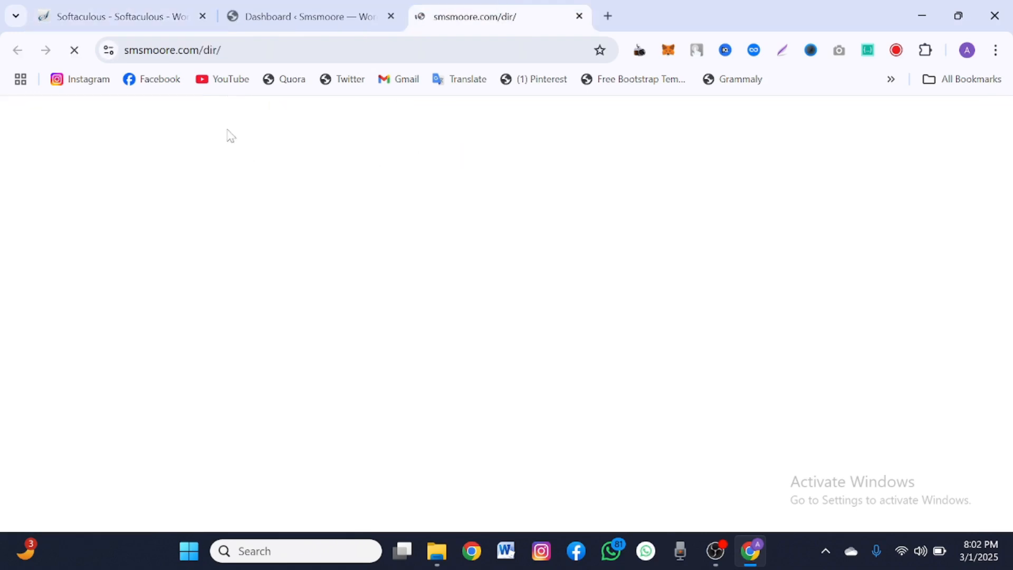
scroll(386, 278, down, 8)
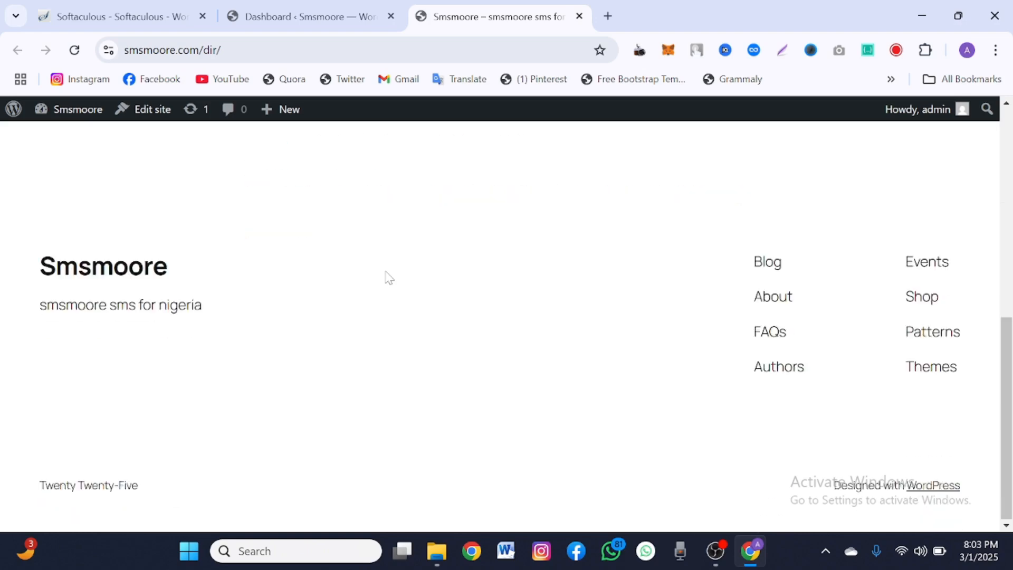
scroll(388, 278, up, 4)
scroll(389, 278, up, 4)
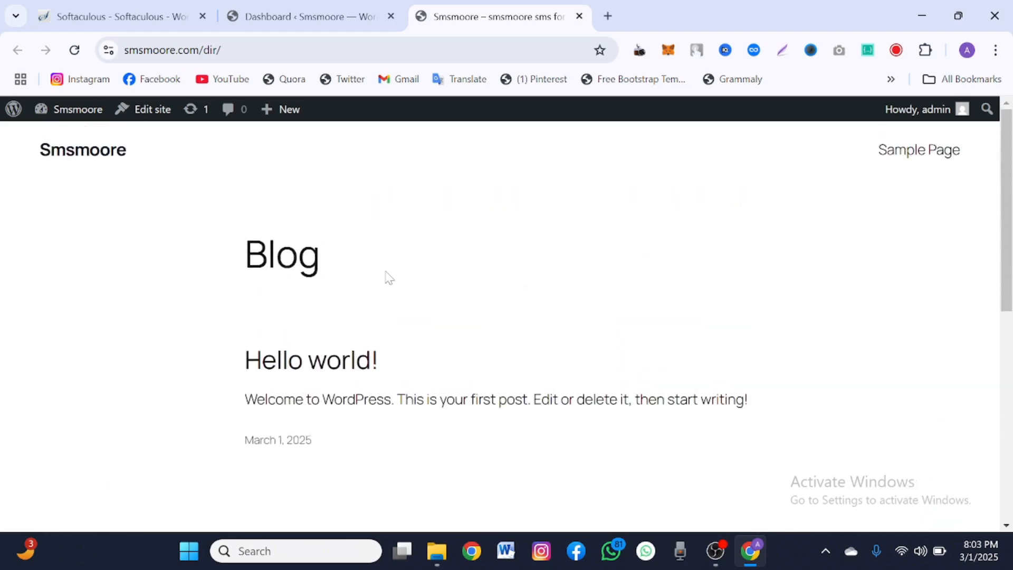
scroll(389, 278, down, 4)
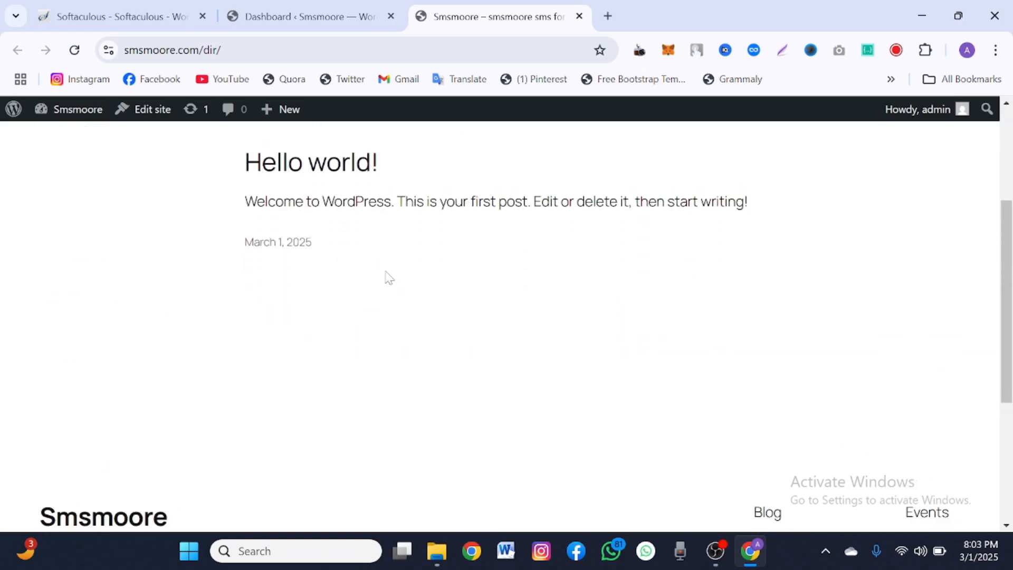
click(262, 12)
scroll(354, 341, down, 5)
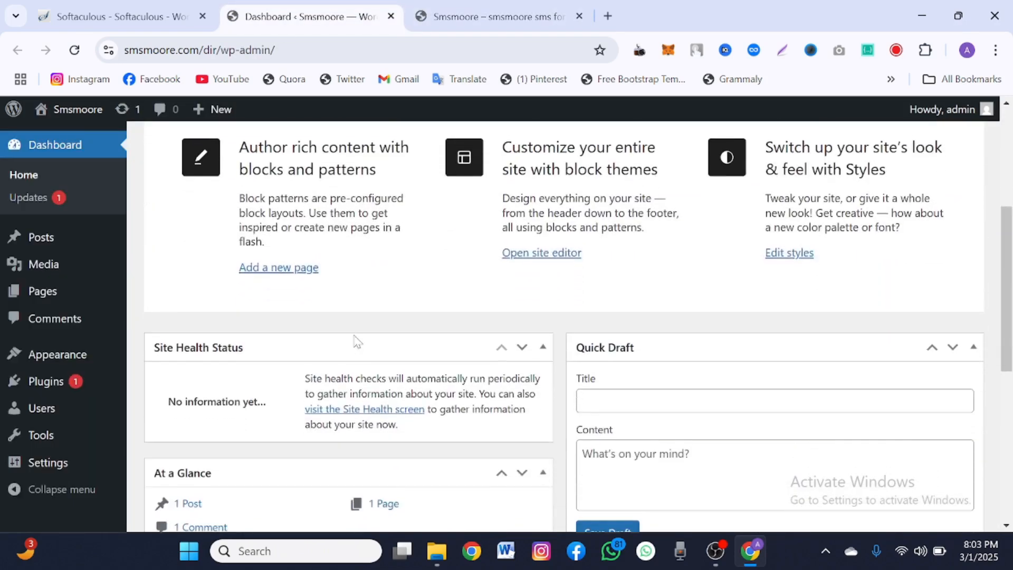
scroll(267, 390, down, 6)
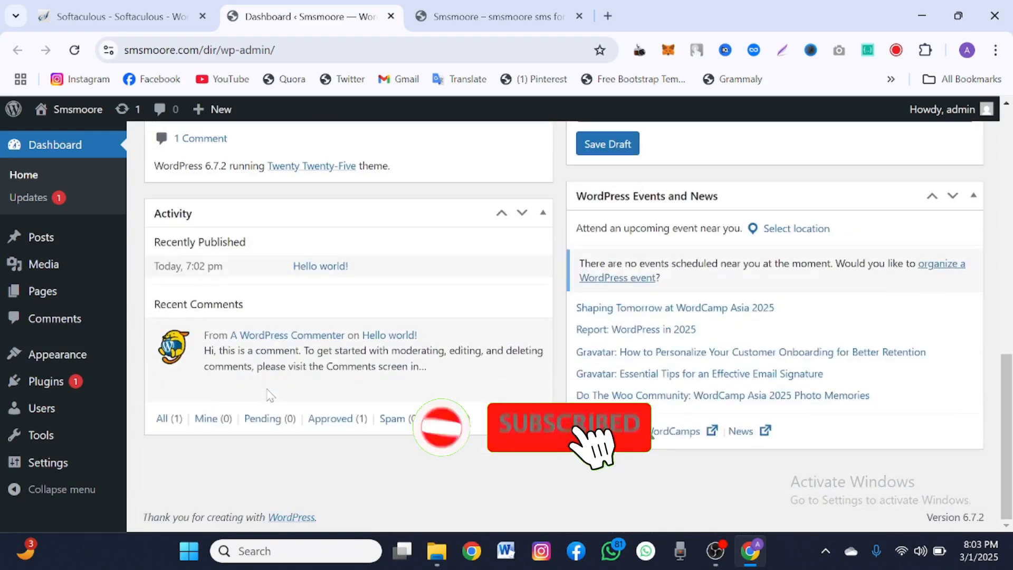
scroll(267, 390, up, 10)
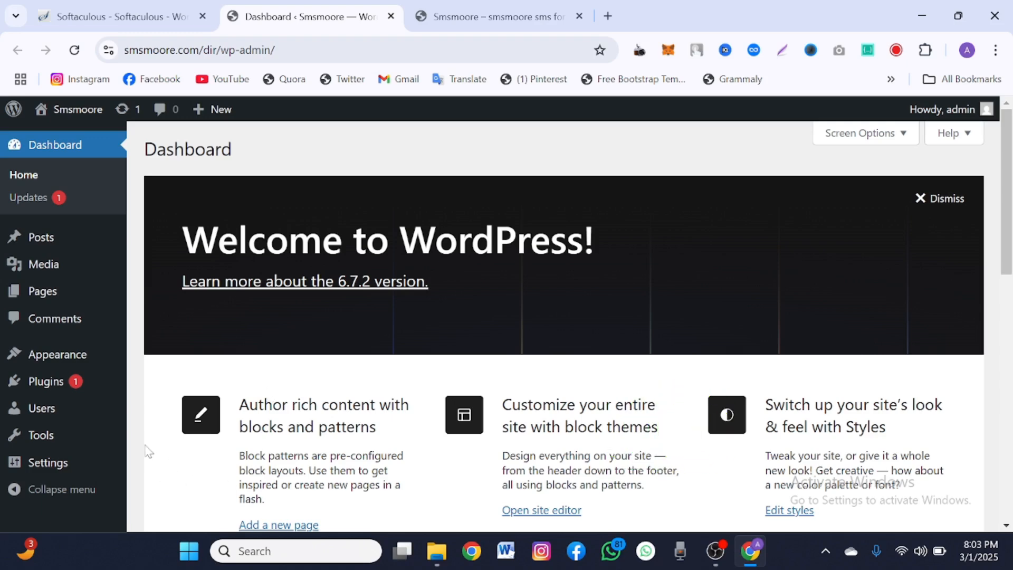
mouse_move(58, 461)
scroll(60, 464, down, 1)
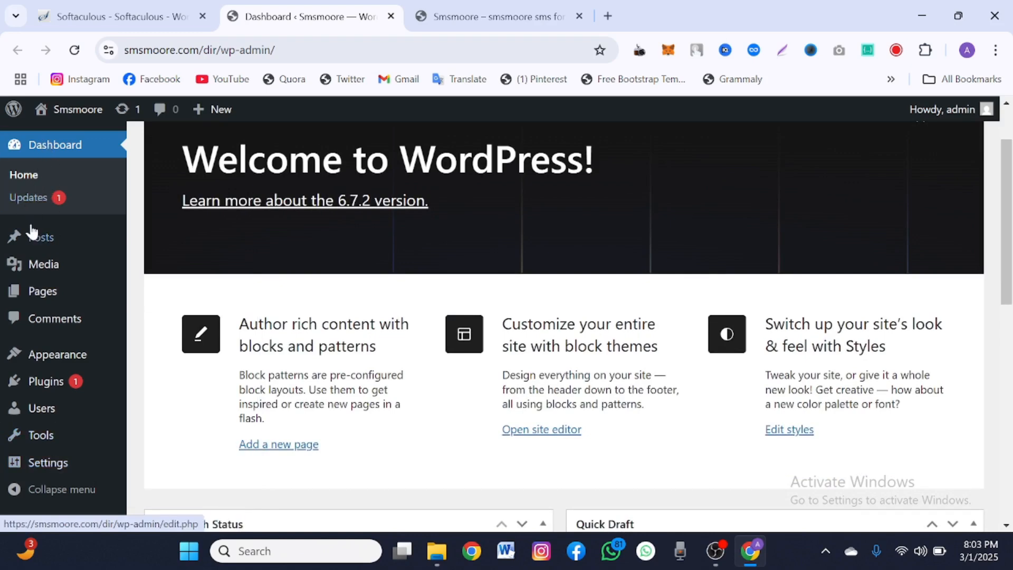
mouse_move(36, 238)
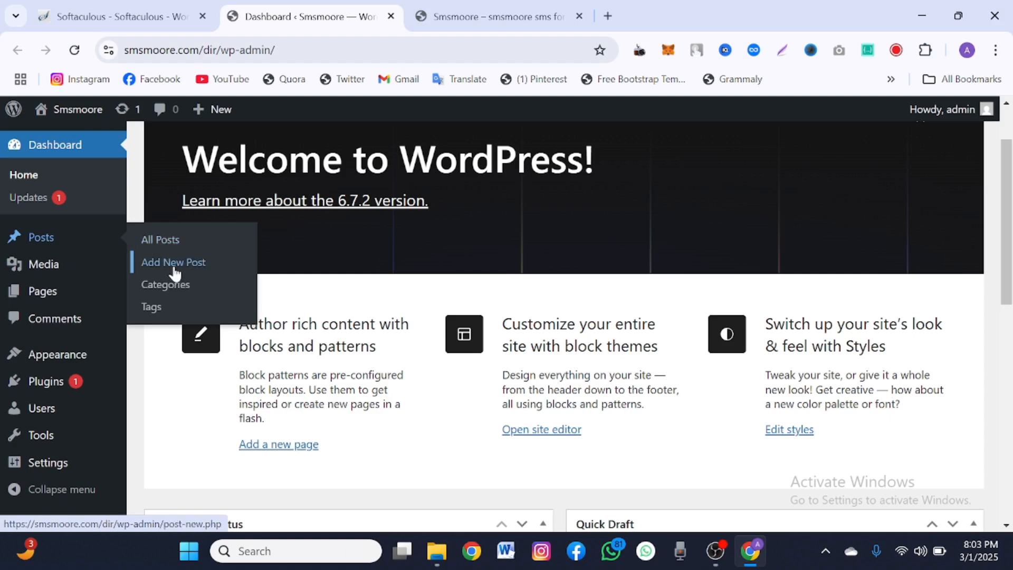
mouse_move(45, 265)
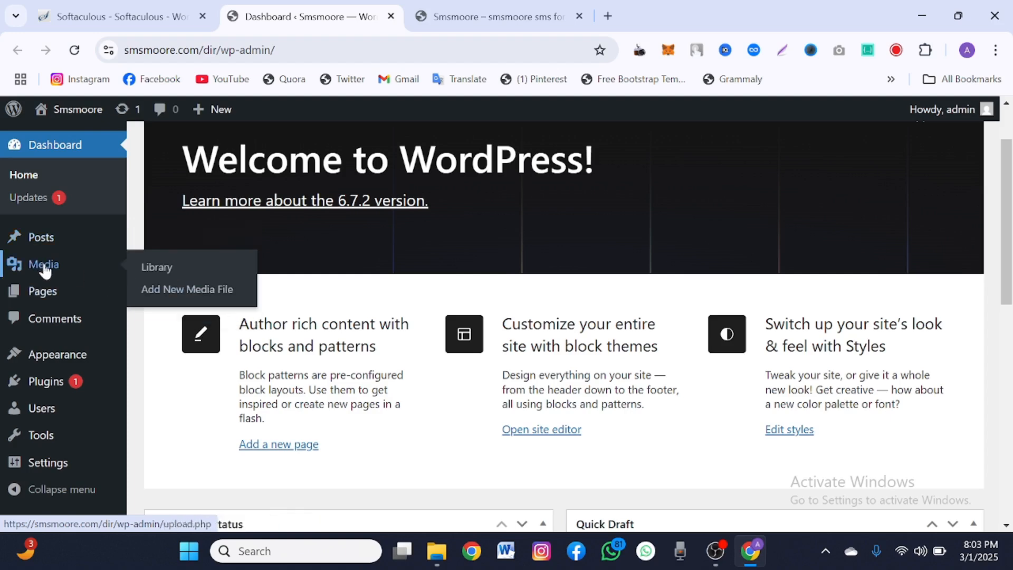
mouse_move(32, 296)
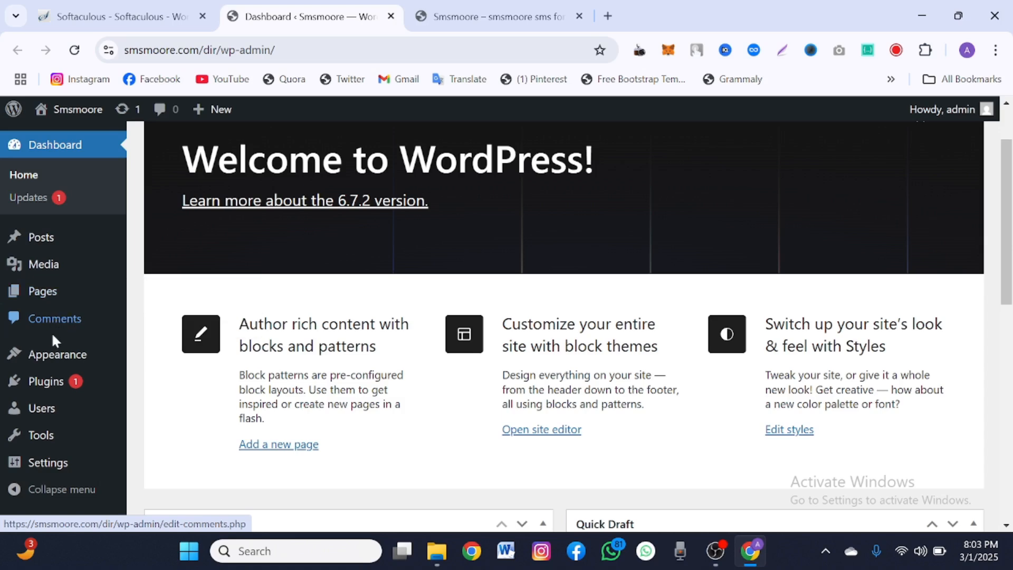
mouse_move(49, 359)
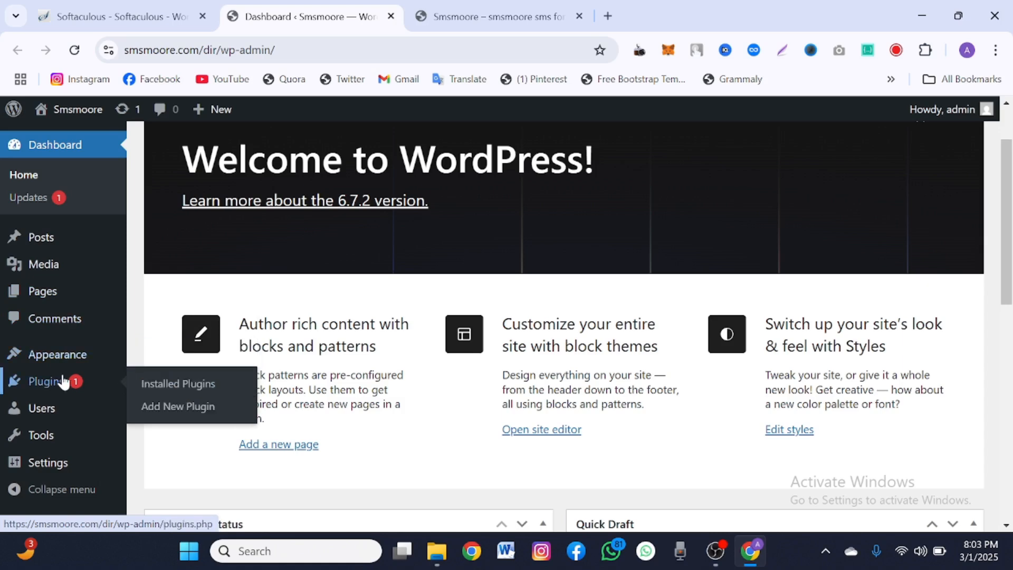
mouse_move(57, 408)
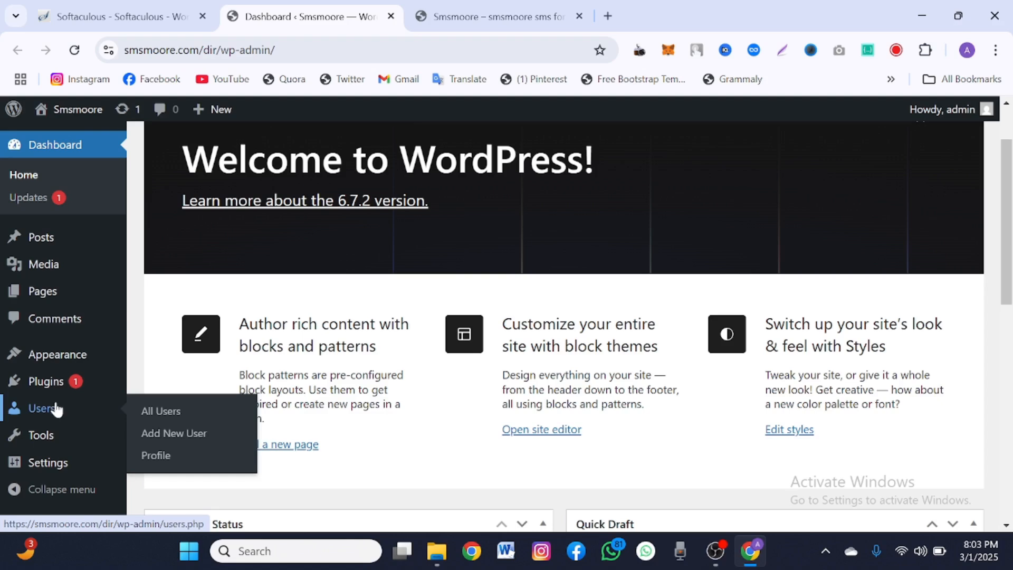
mouse_move(47, 443)
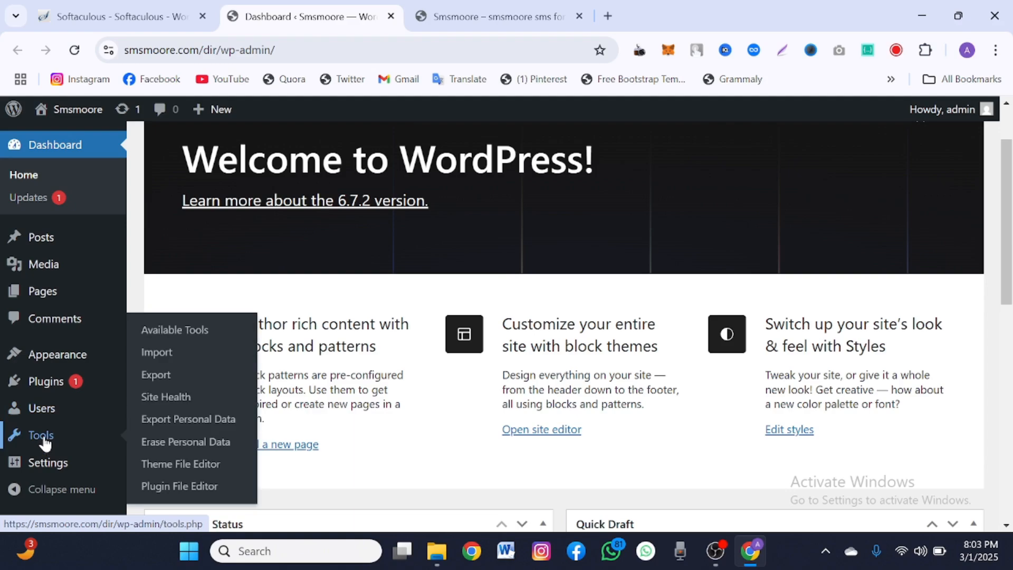
scroll(45, 443, down, 1)
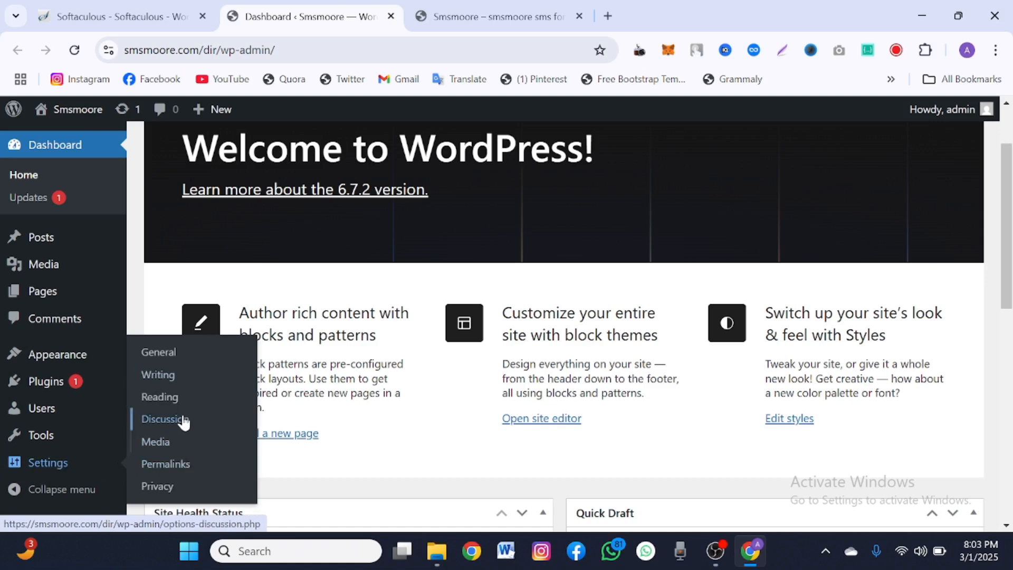
scroll(426, 287, up, 2)
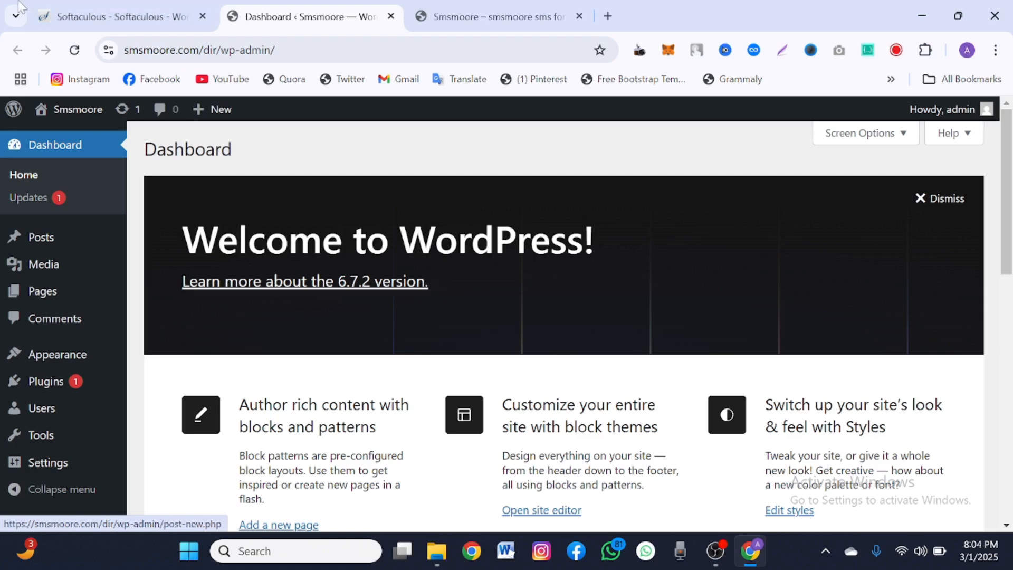
- Open Softaculous's WordPress installations list and expand the smsmoore.com/dir installation's details
click(102, 13)
scroll(466, 272, up, 3)
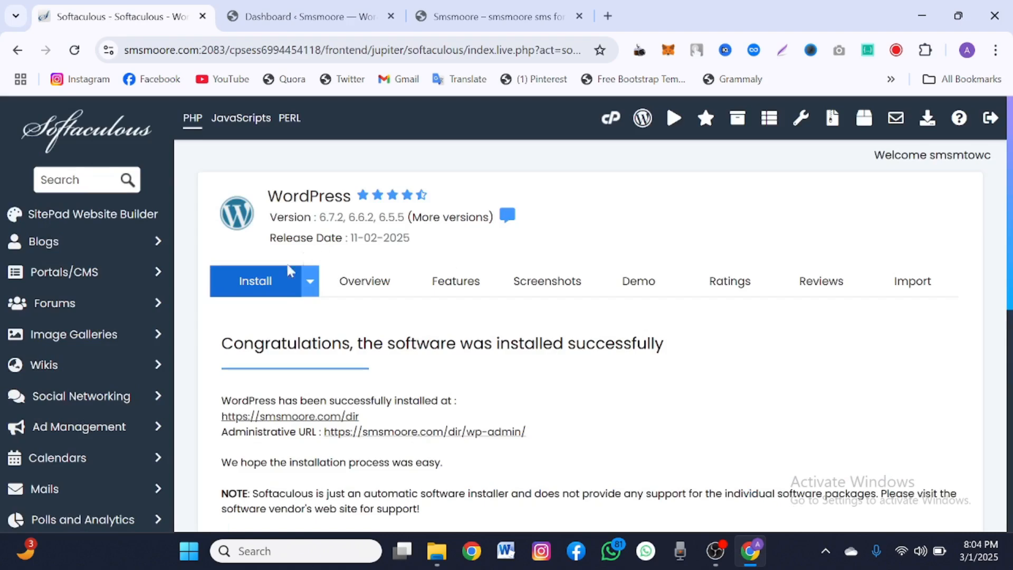
click(644, 124)
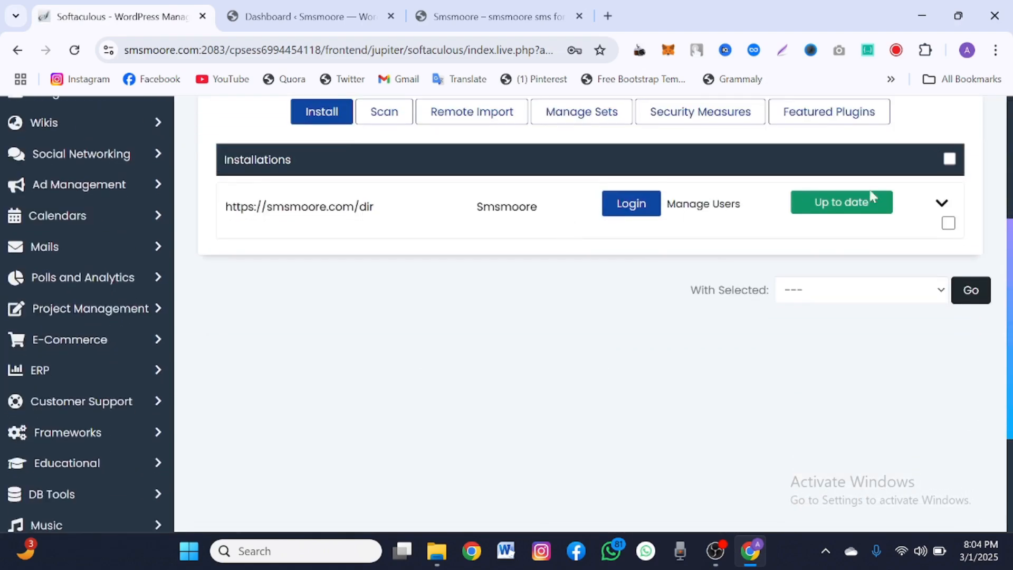
click(945, 204)
scroll(706, 353, down, 7)
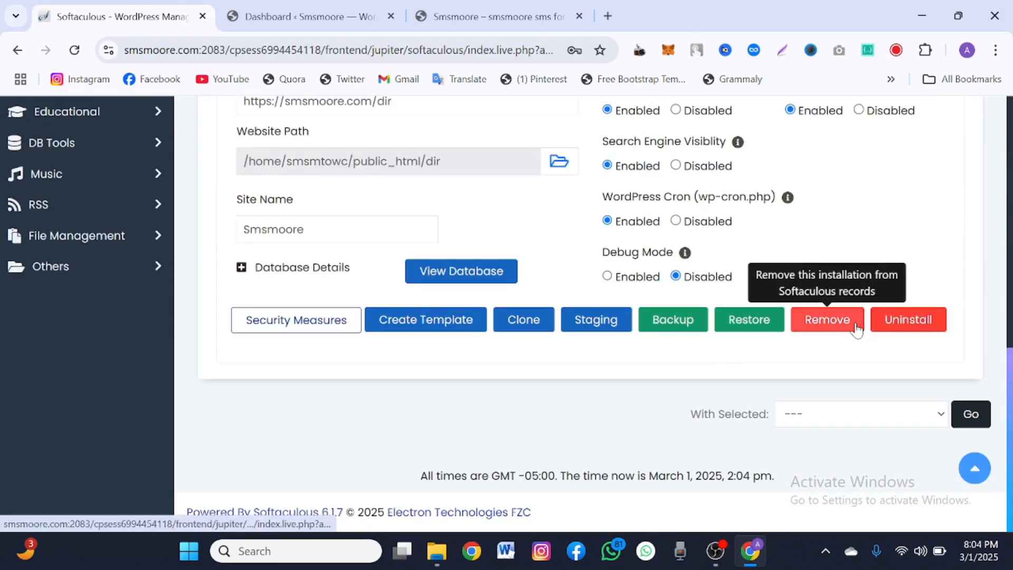
scroll(907, 327, up, 4)
scroll(680, 356, down, 4)
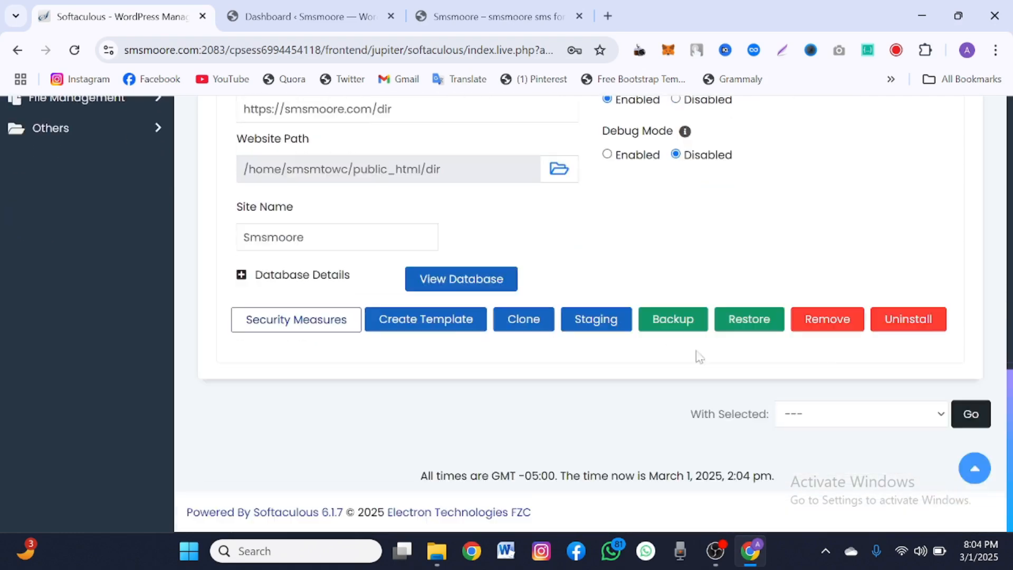
- Uninstall the smsmoore.com/dir WordPress installation and confirm the removal
click(900, 316)
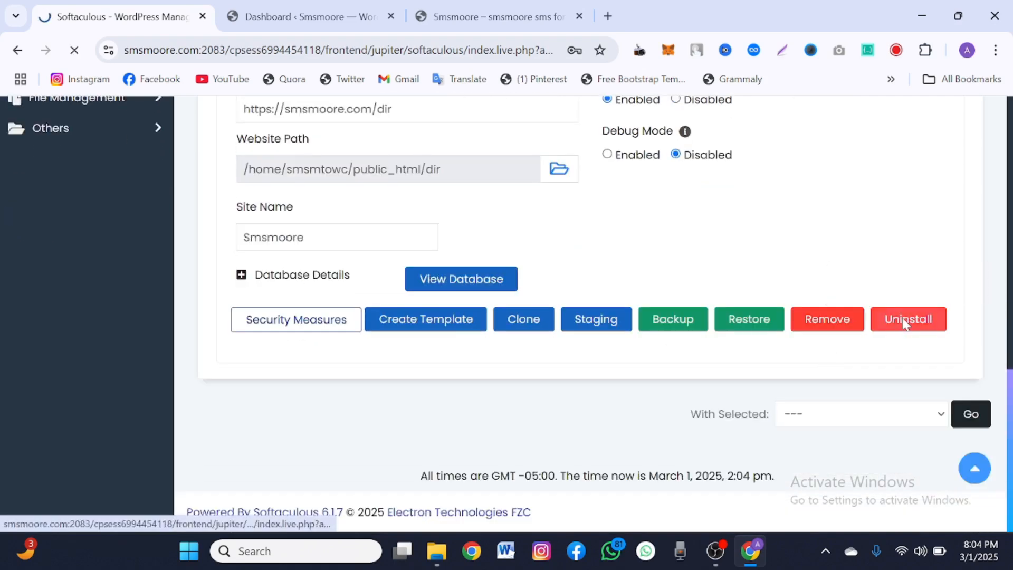
scroll(638, 344, down, 7)
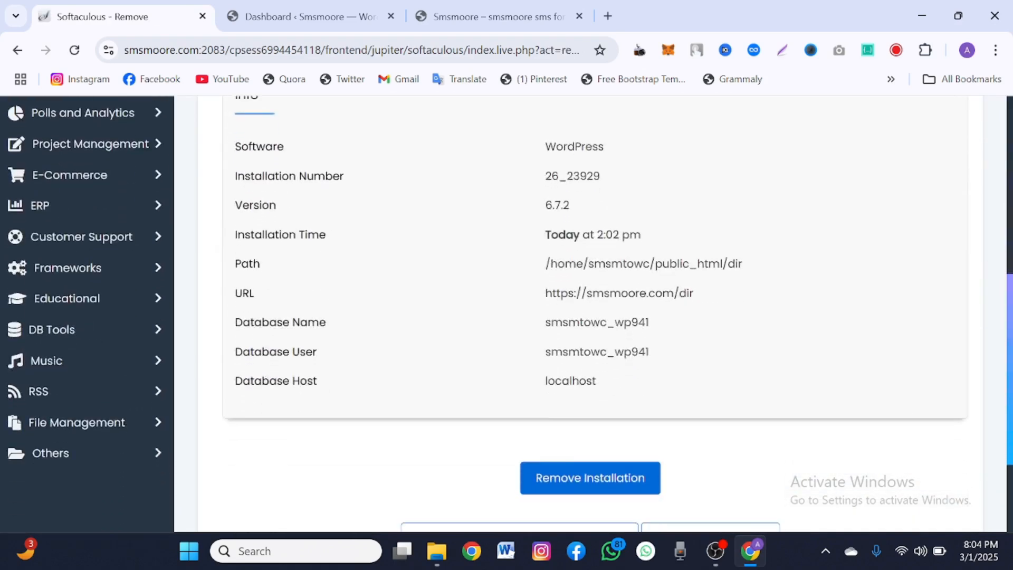
scroll(603, 499, down, 2)
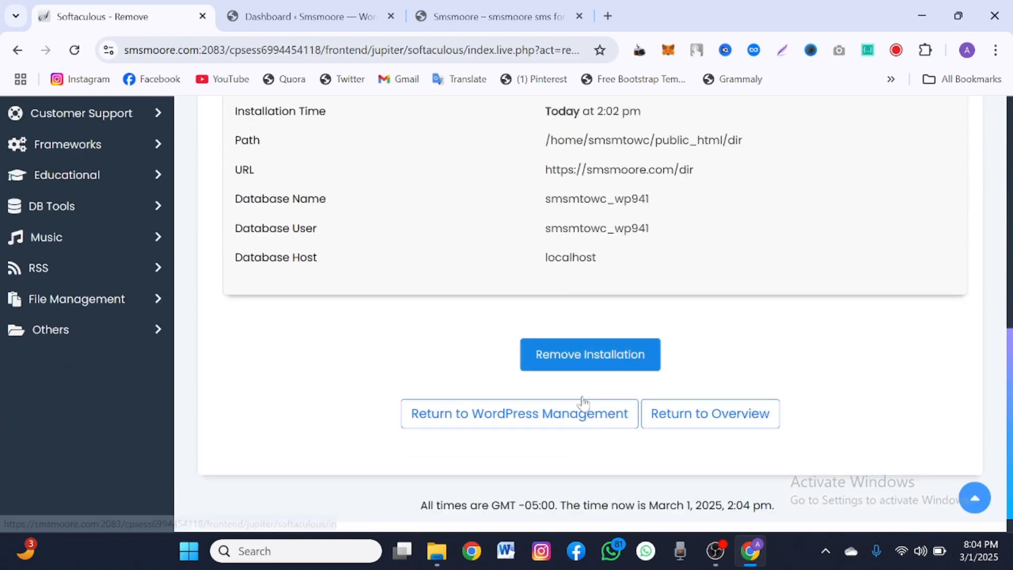
click(573, 363)
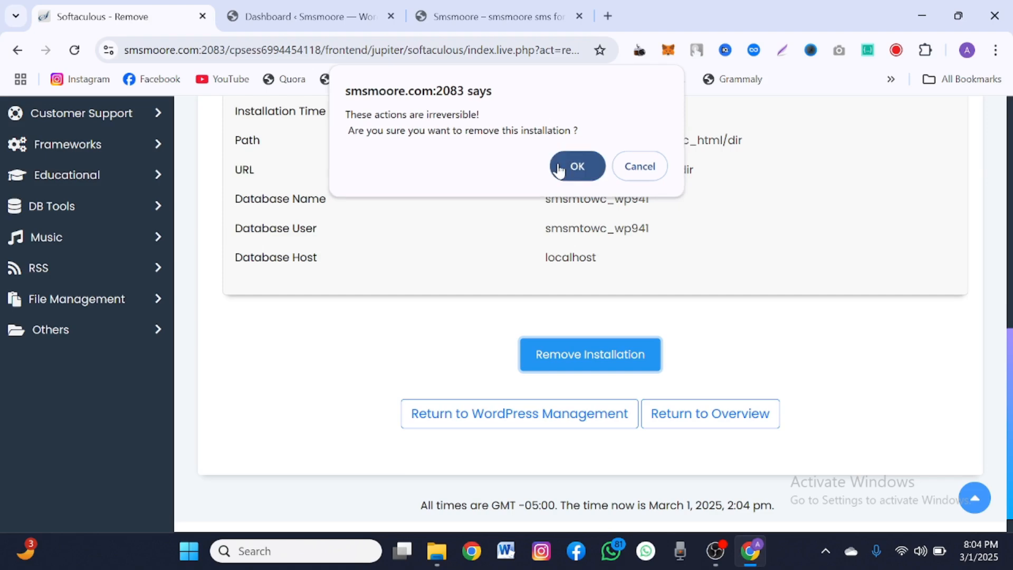
click(575, 167)
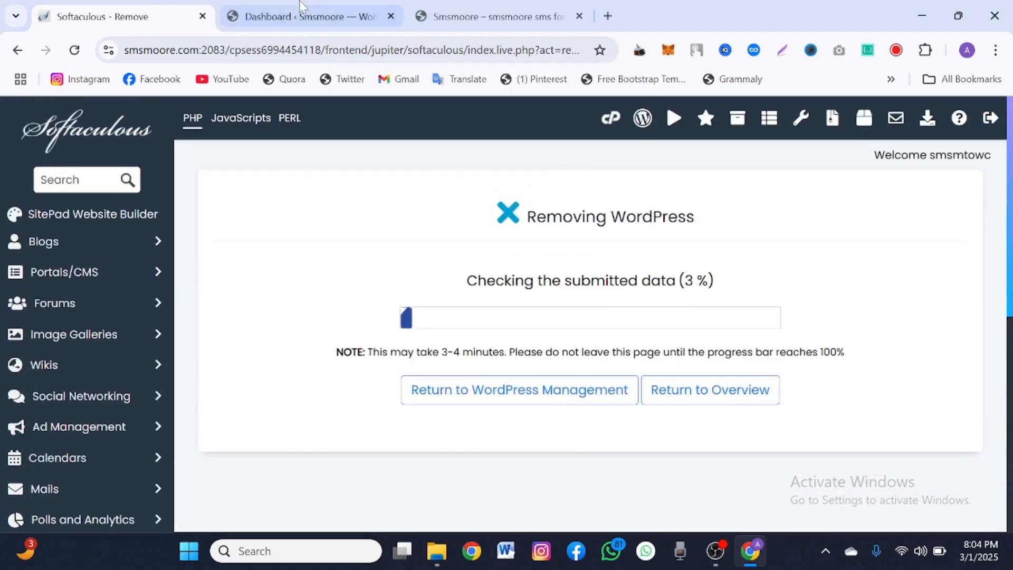
- Wait for the removal to finish, then bring the site's blog tab to the front
click(301, 16)
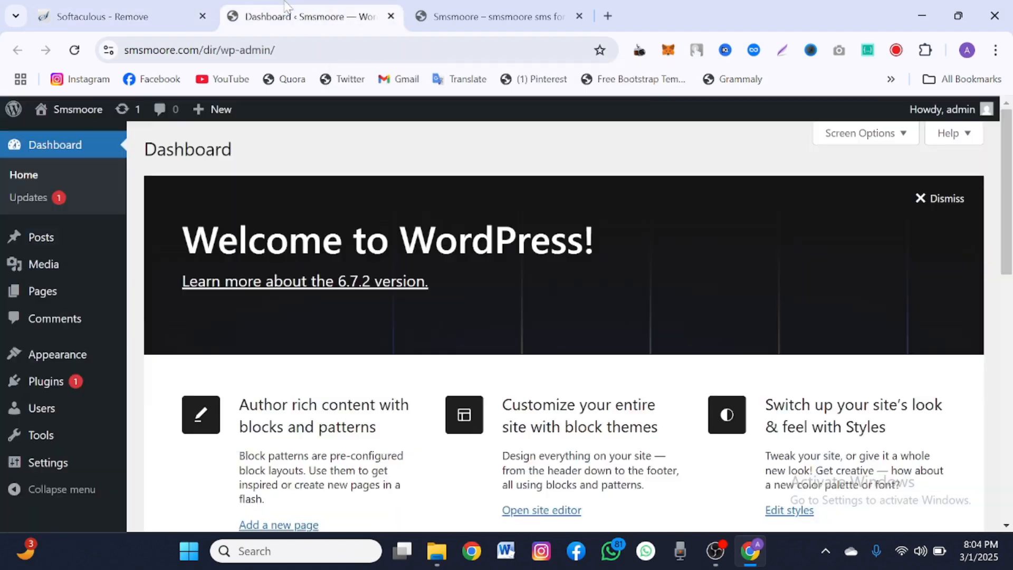
click(165, 11)
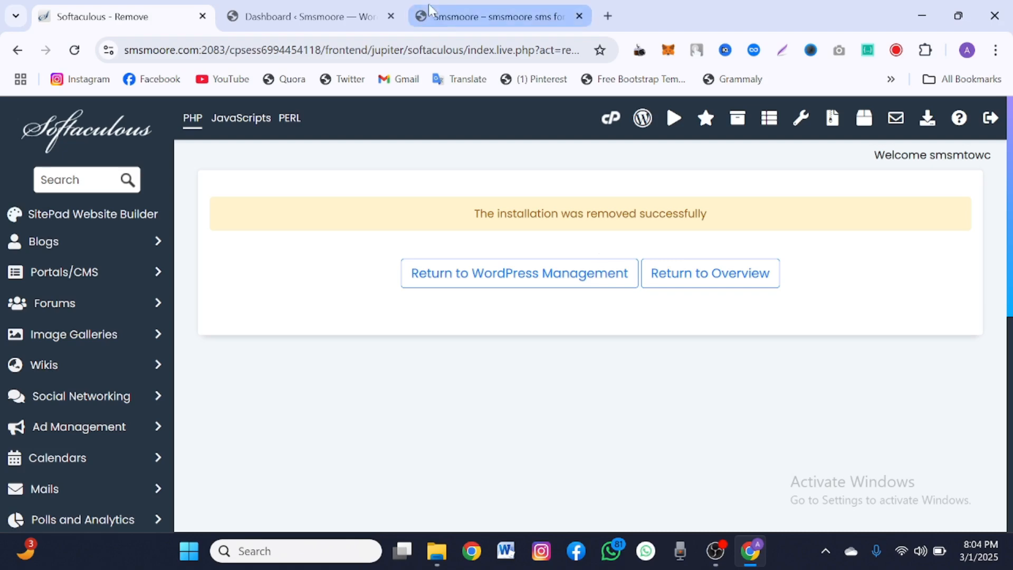
click(335, 6)
click(457, 9)
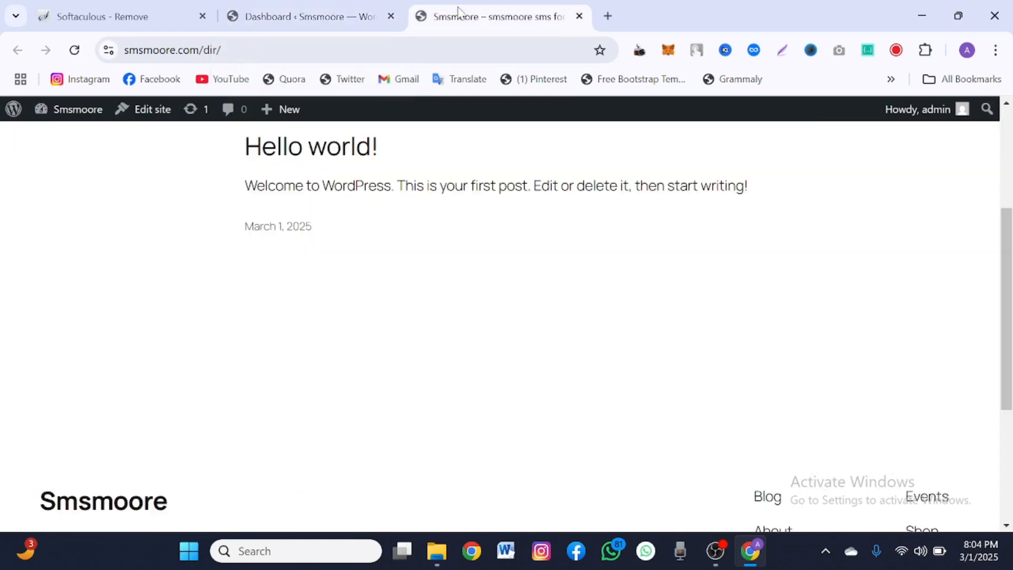
scroll(426, 275, up, 4)
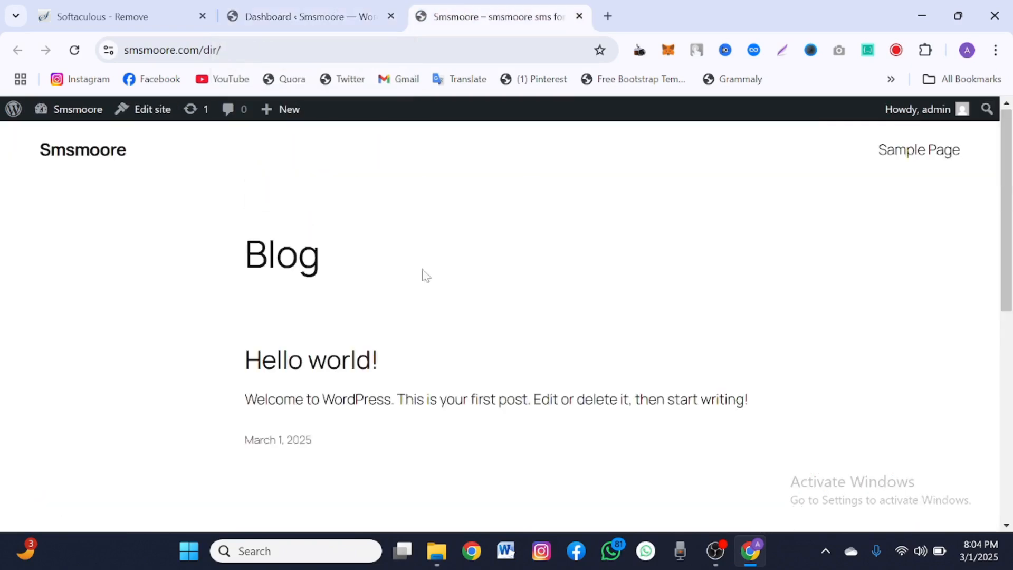